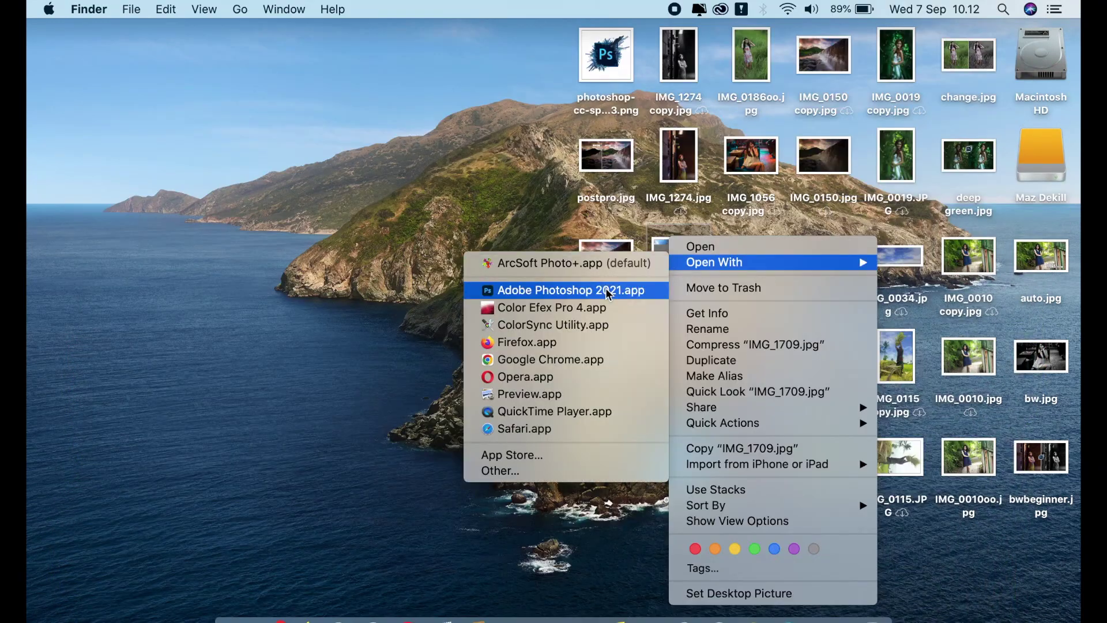
# Open IMG_1709.jpg in Photoshop and duplicate its Background layer as Background copy
pyautogui.click(609, 290)
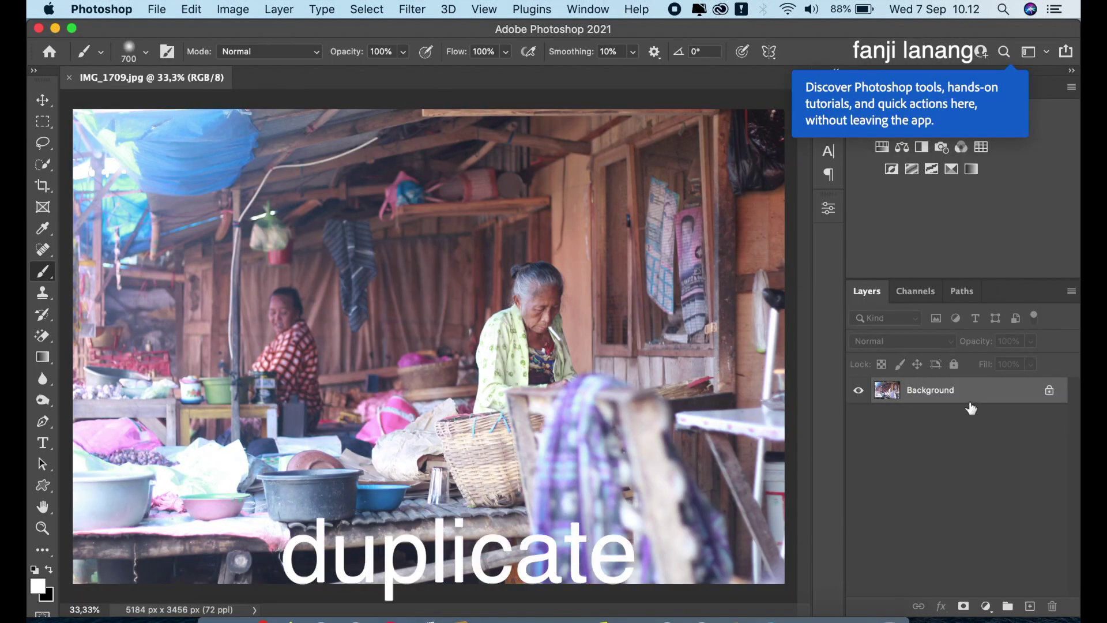
pyautogui.moveTo(969, 398); pyautogui.dragTo(1031, 606)
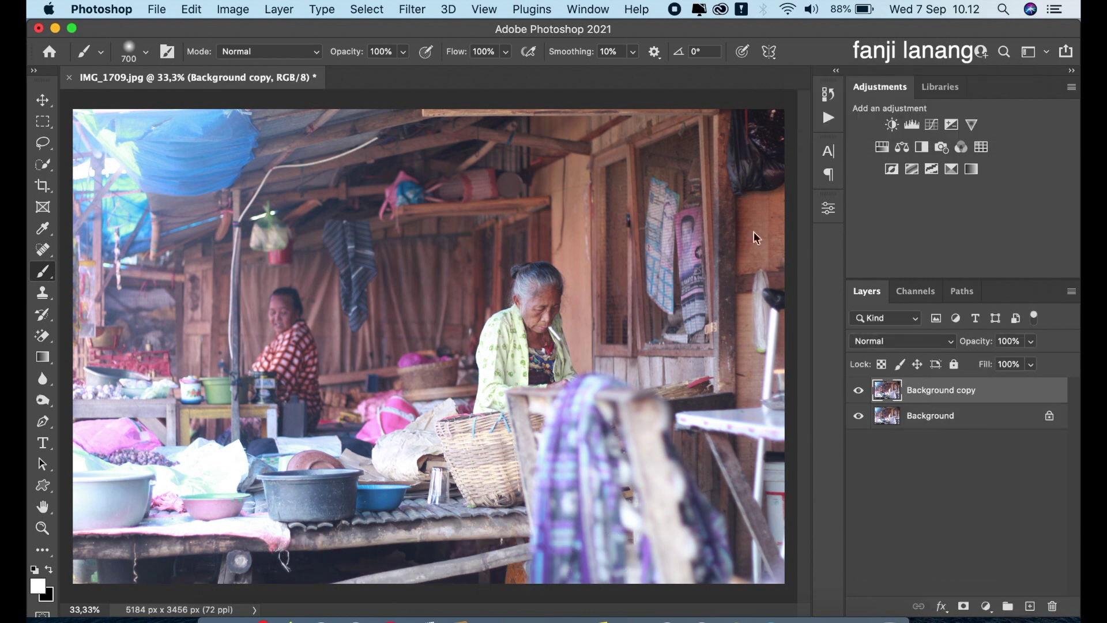
# Sharpen the Background copy layer with a High Pass filter at a 5,2 pixel radius
pyautogui.click(414, 12)
pyautogui.moveTo(484, 371)
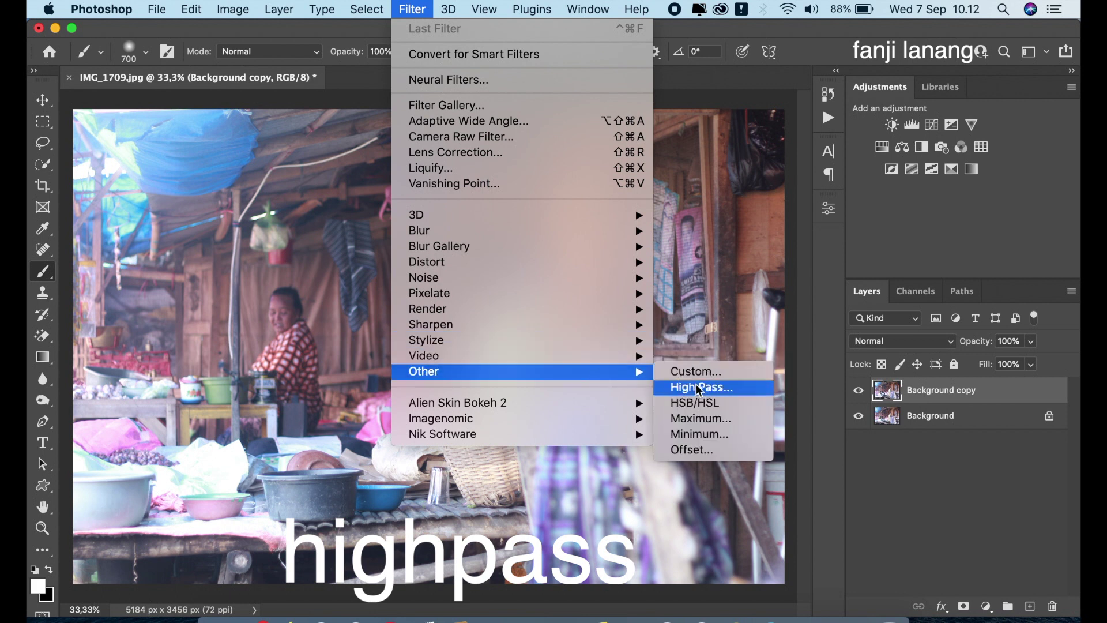
pyautogui.click(701, 387)
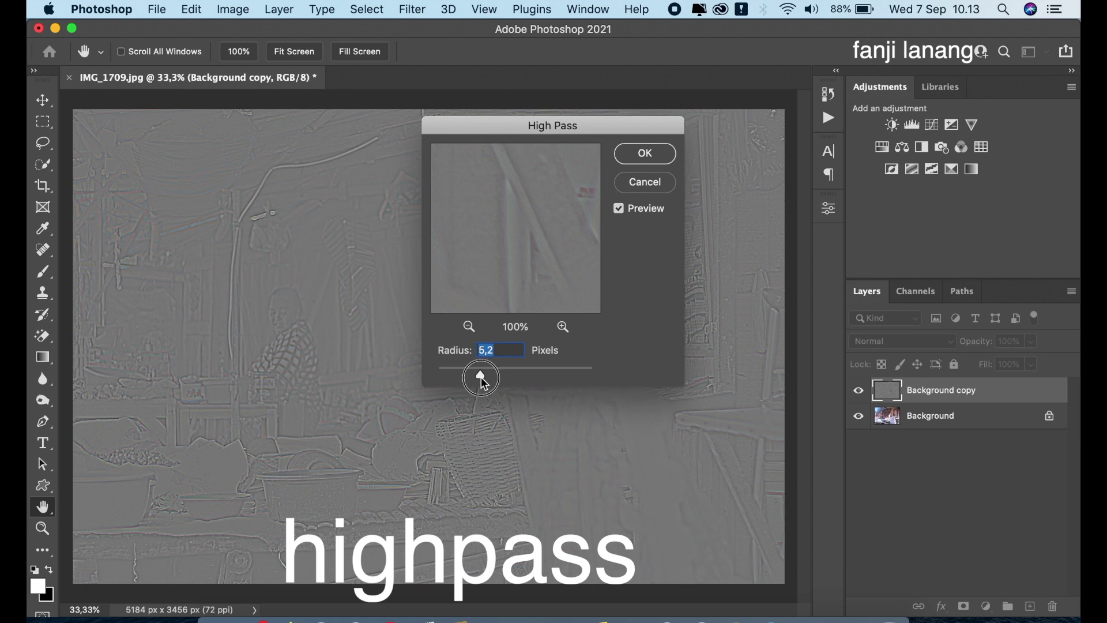
pyautogui.click(663, 162)
pyautogui.press('b')
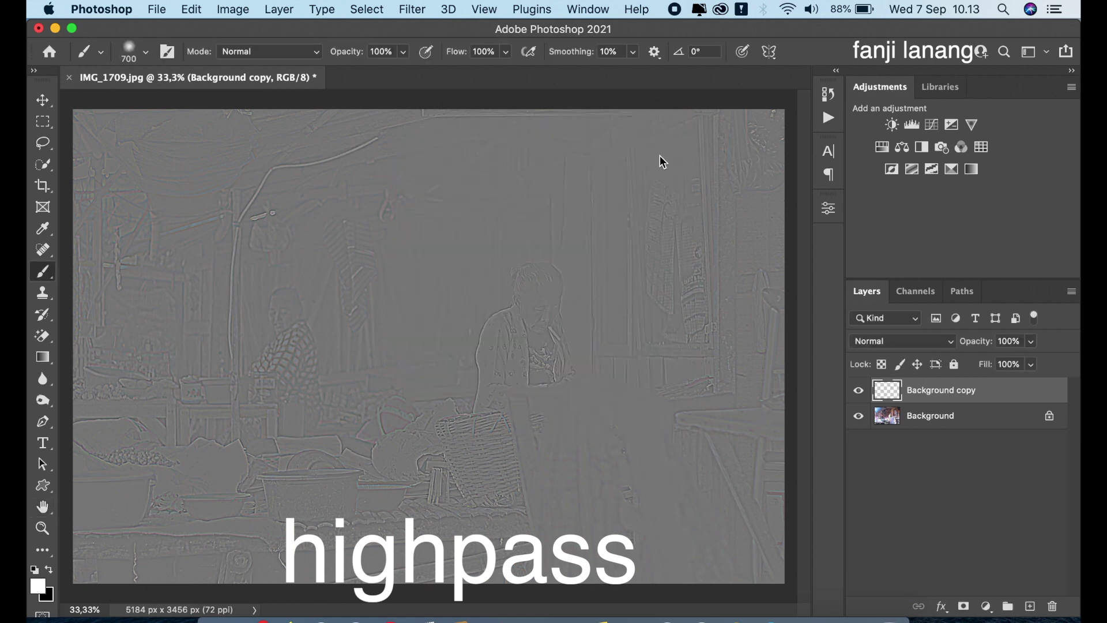
pyautogui.click(888, 341)
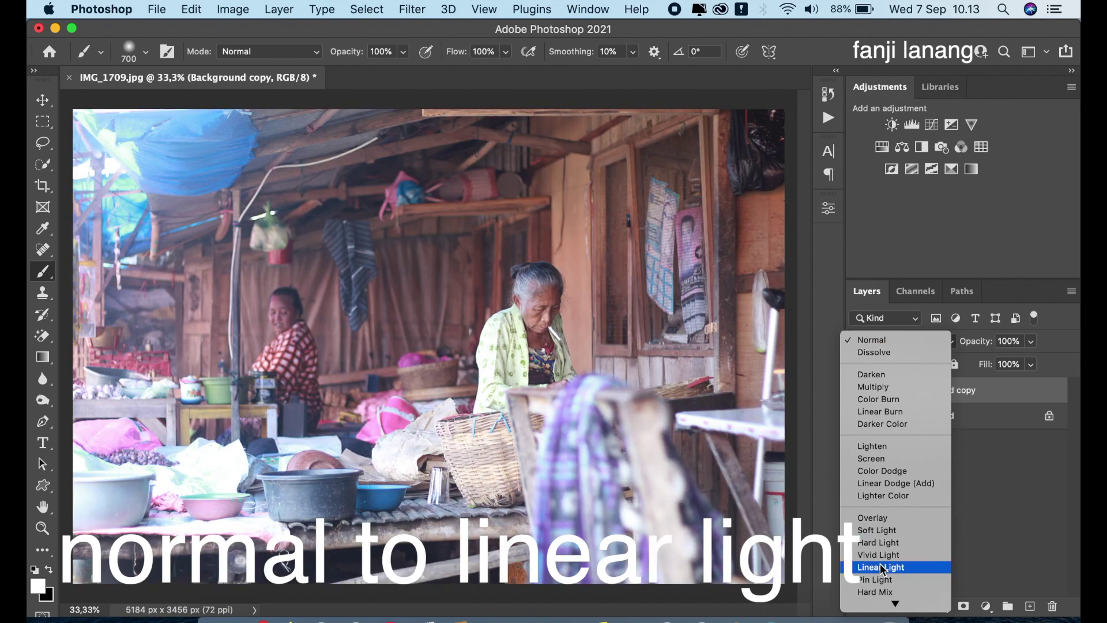
# Blend the high-pass layer as Linear Light and toggle its visibility to compare
pyautogui.click(881, 568)
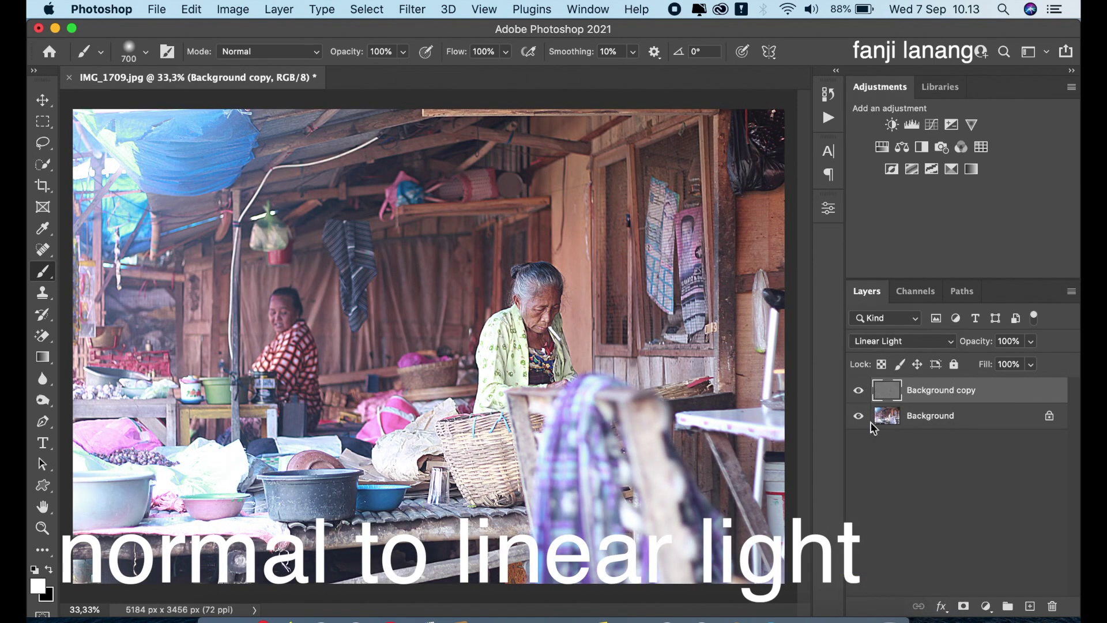
pyautogui.click(859, 391)
pyautogui.click(859, 391)
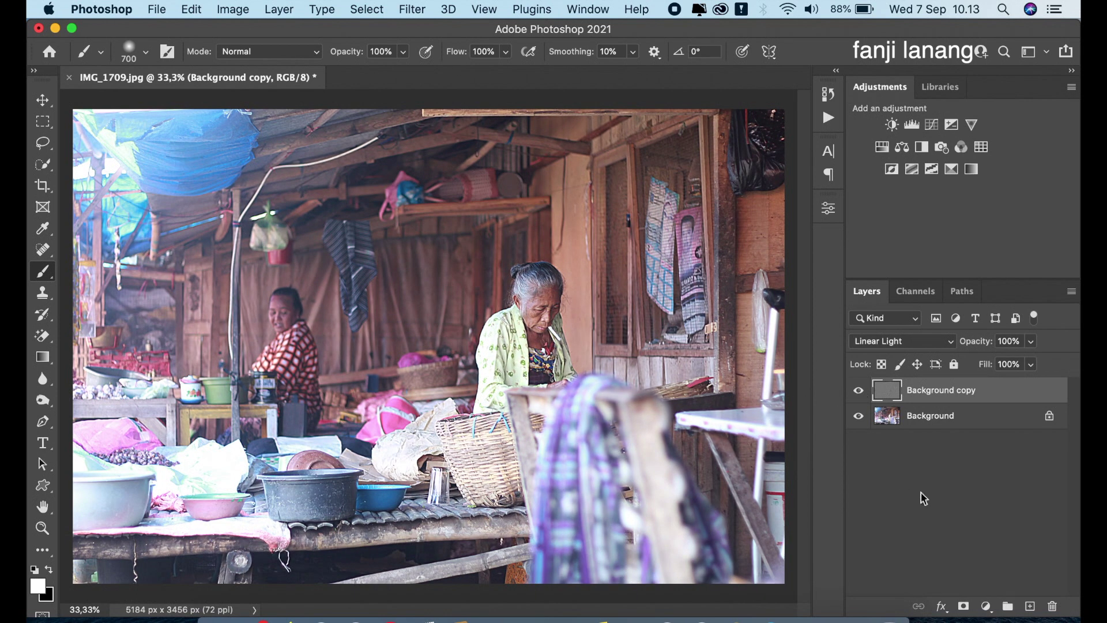
# Add a layer mask, invert it to black, and swap the painting colours
pyautogui.click(964, 606)
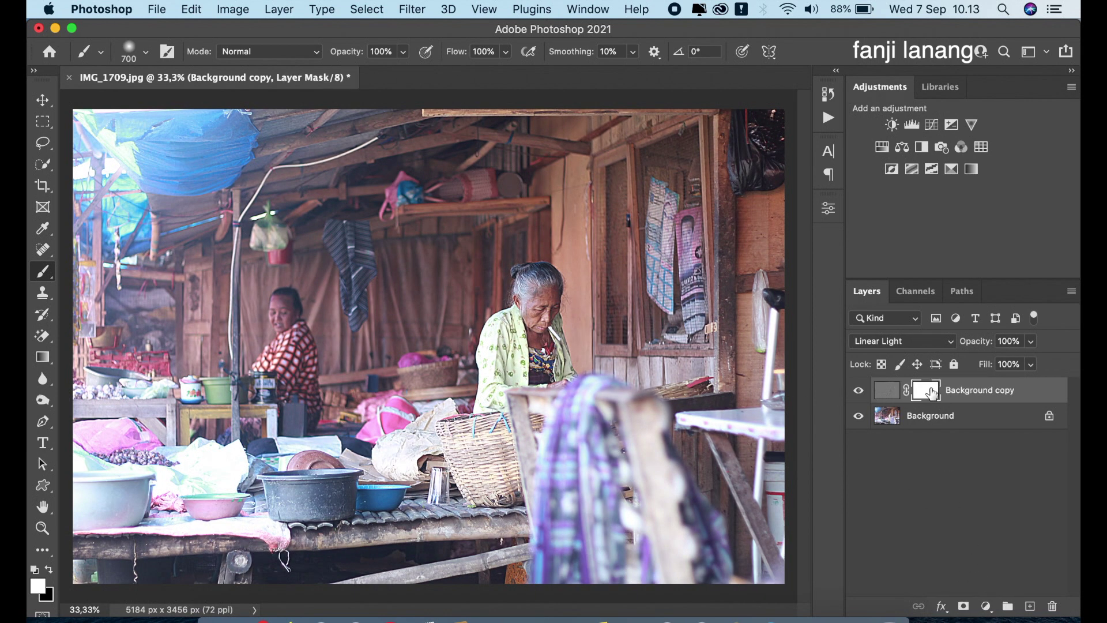
pyautogui.click(233, 9)
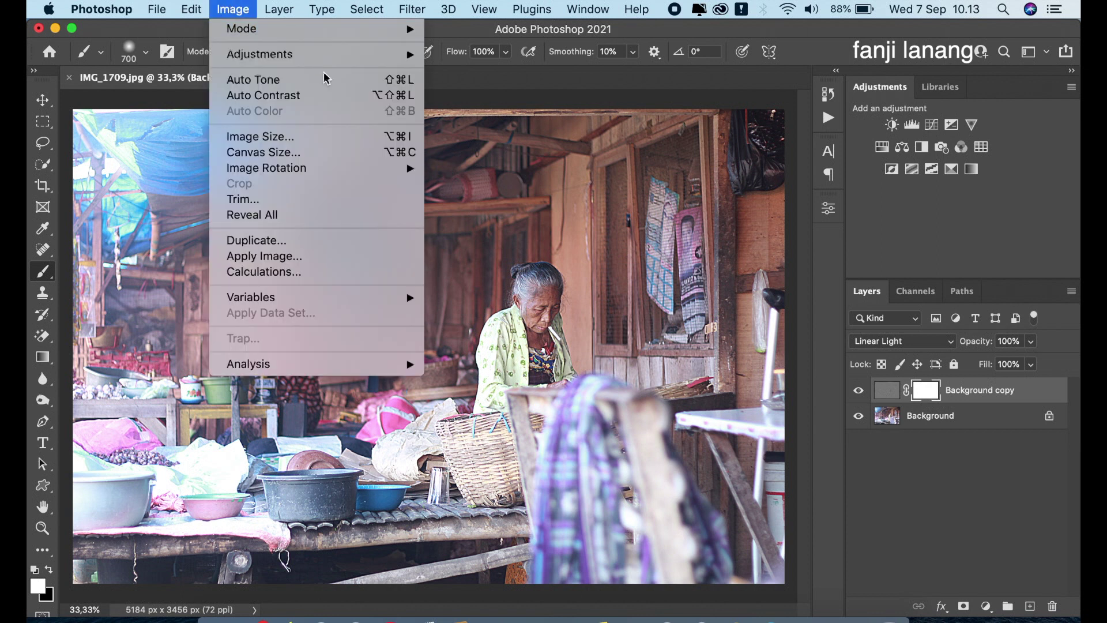
pyautogui.moveTo(260, 53)
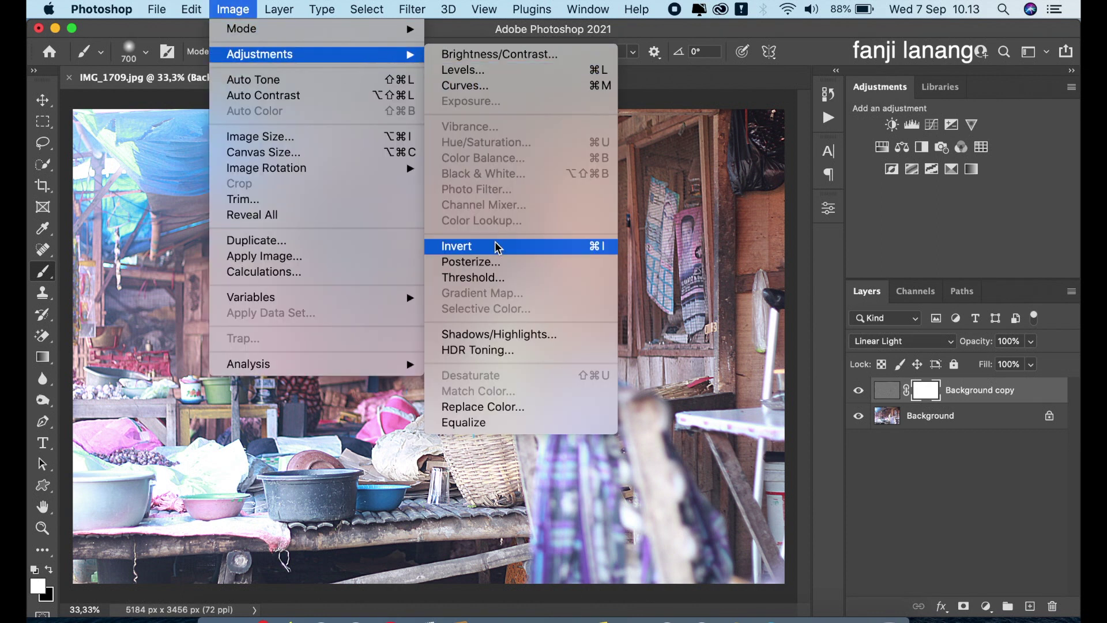
pyautogui.click(496, 247)
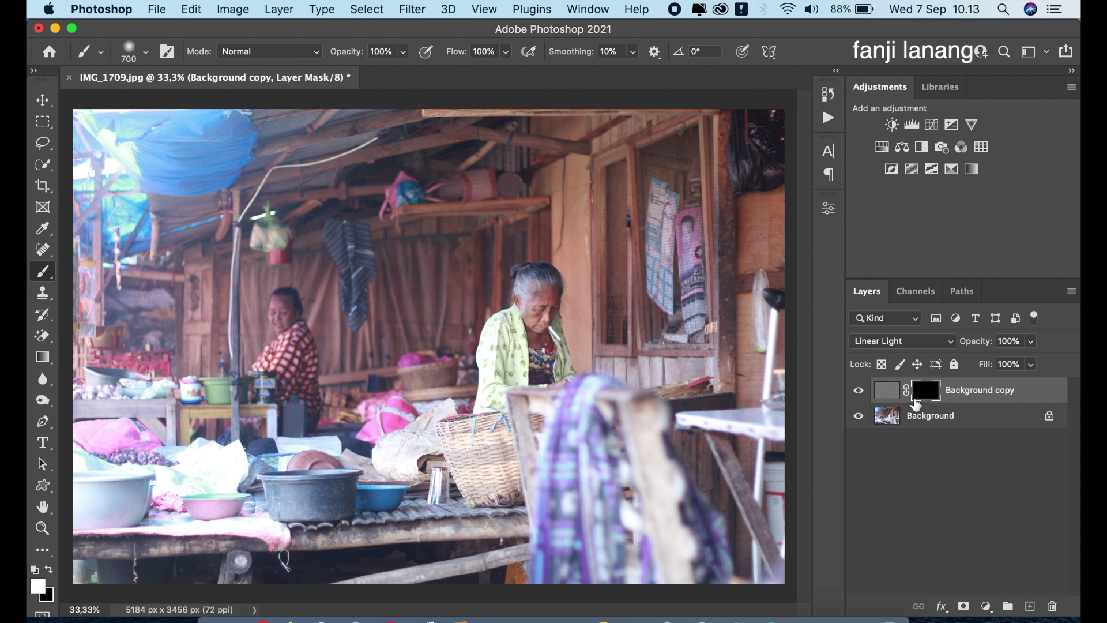
pyautogui.click(55, 575)
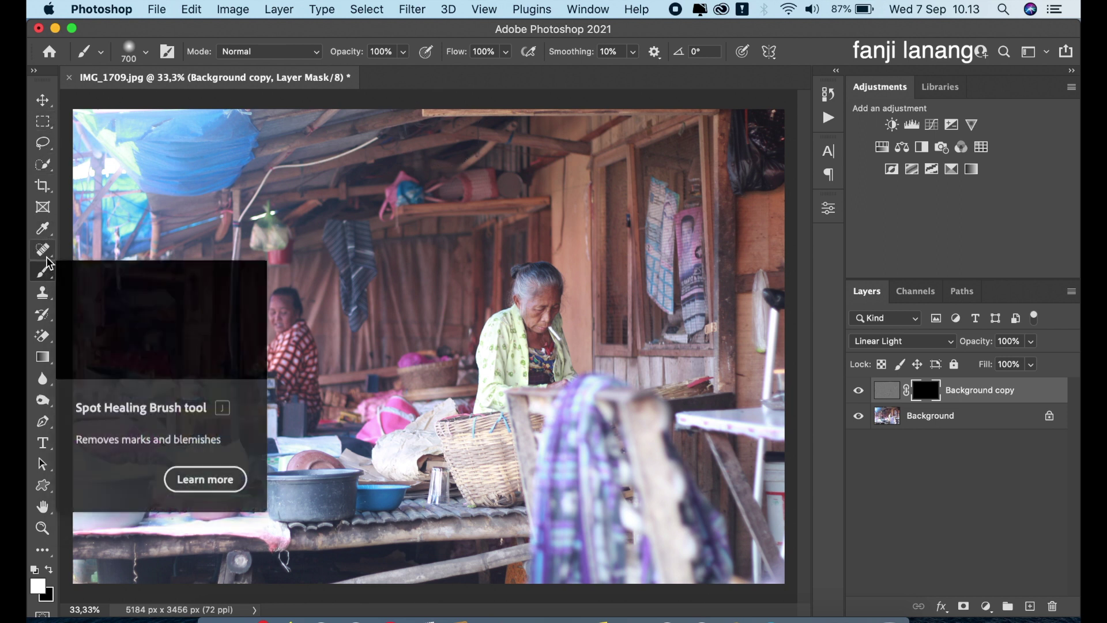
# Paint the sharpening back over the central woman and add a blank Layer 1 on top
pyautogui.click(549, 379)
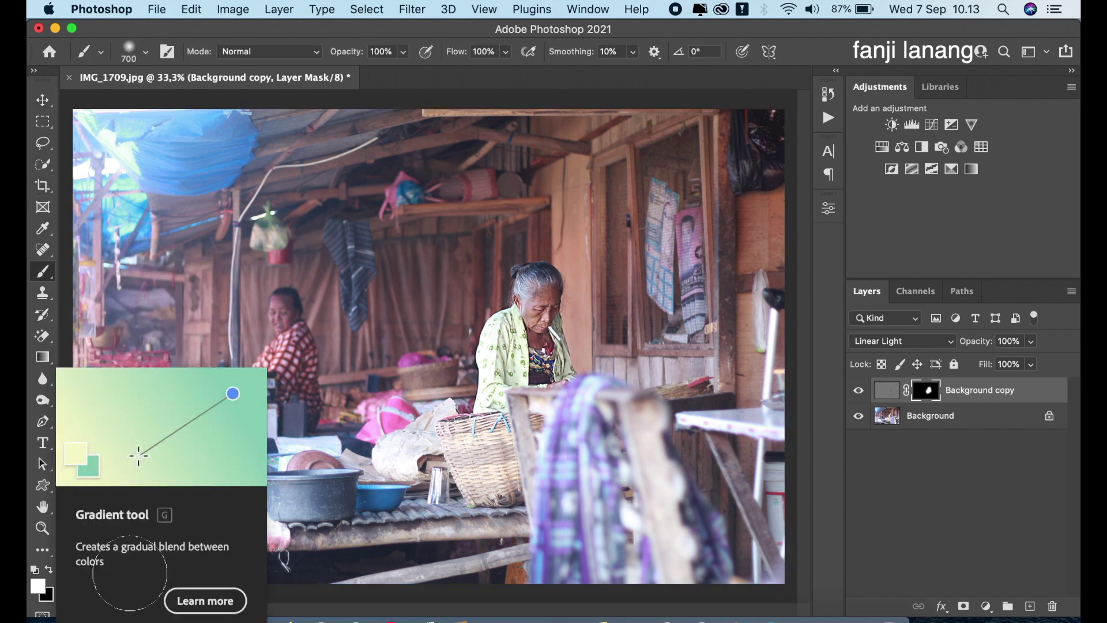
pyautogui.press('g')
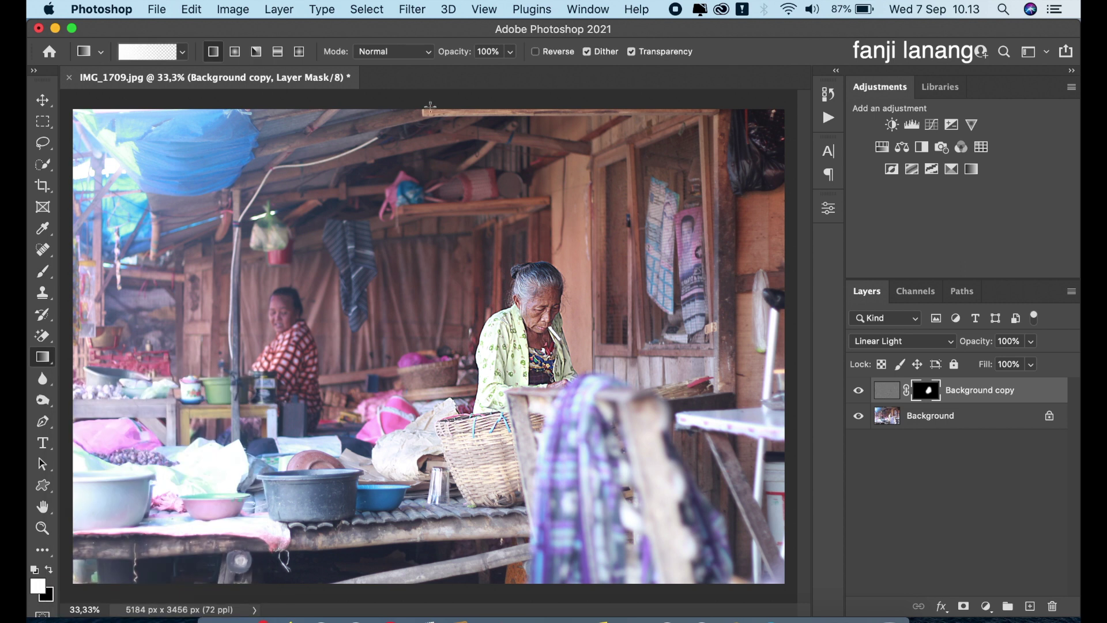
pyautogui.click(42, 99)
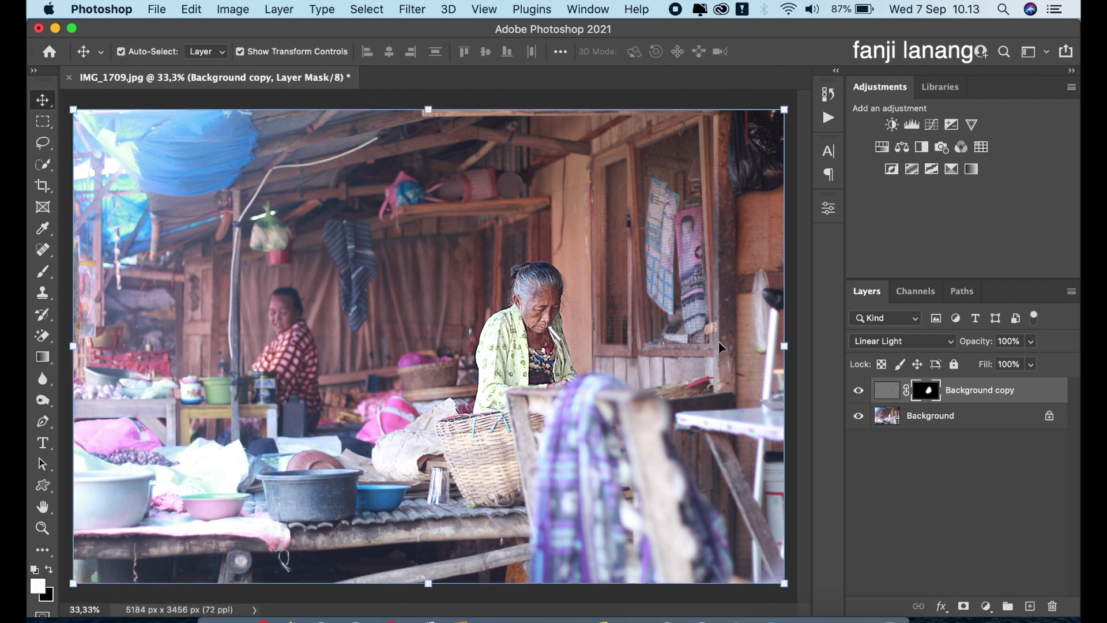
pyautogui.click(1030, 606)
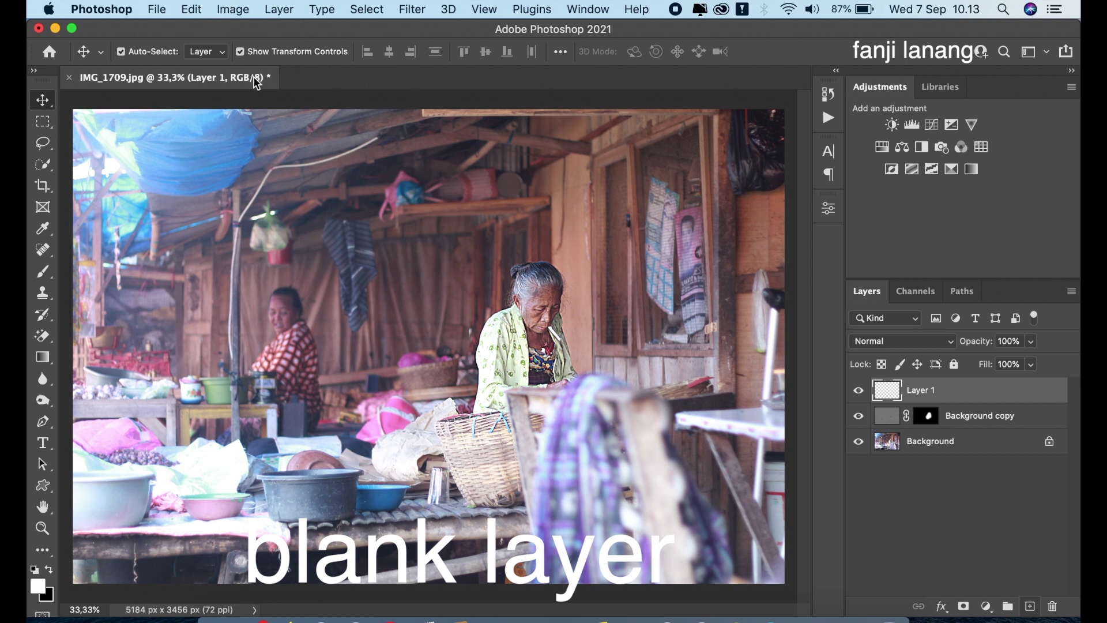
# Stamp a merged copy of the image into Layer 1 via Apply Image with Normal blending
pyautogui.click(242, 9)
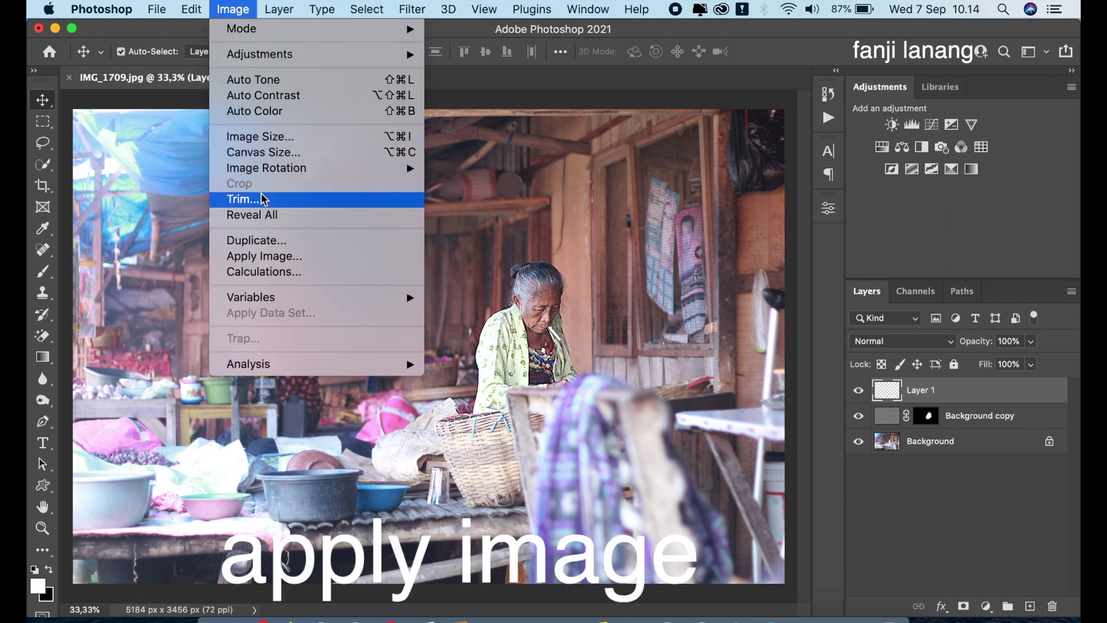
pyautogui.click(279, 255)
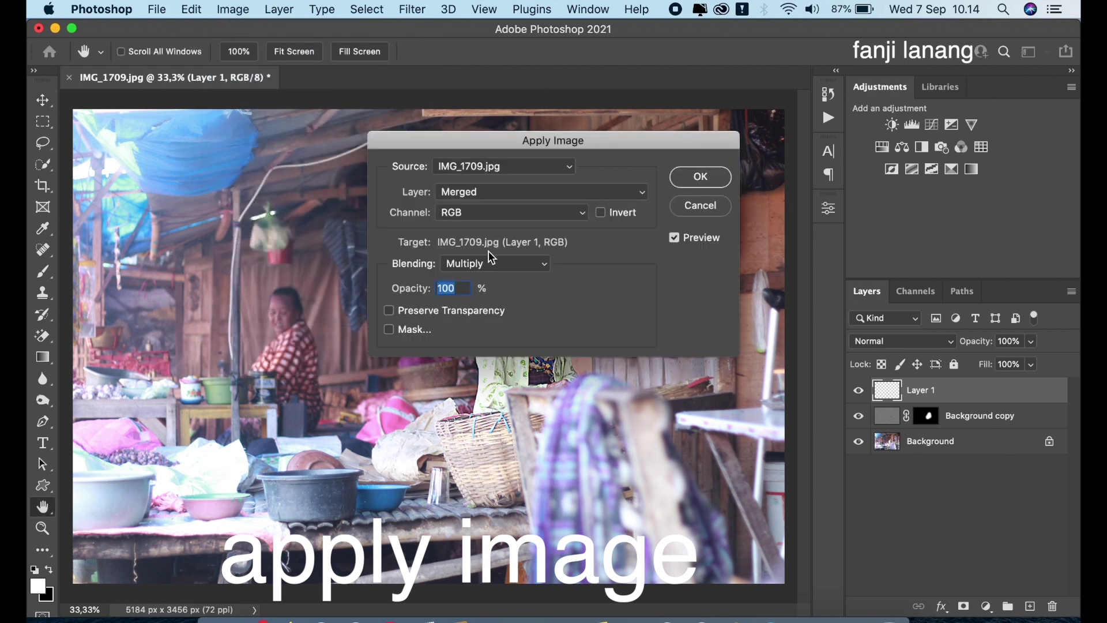
pyautogui.click(491, 265)
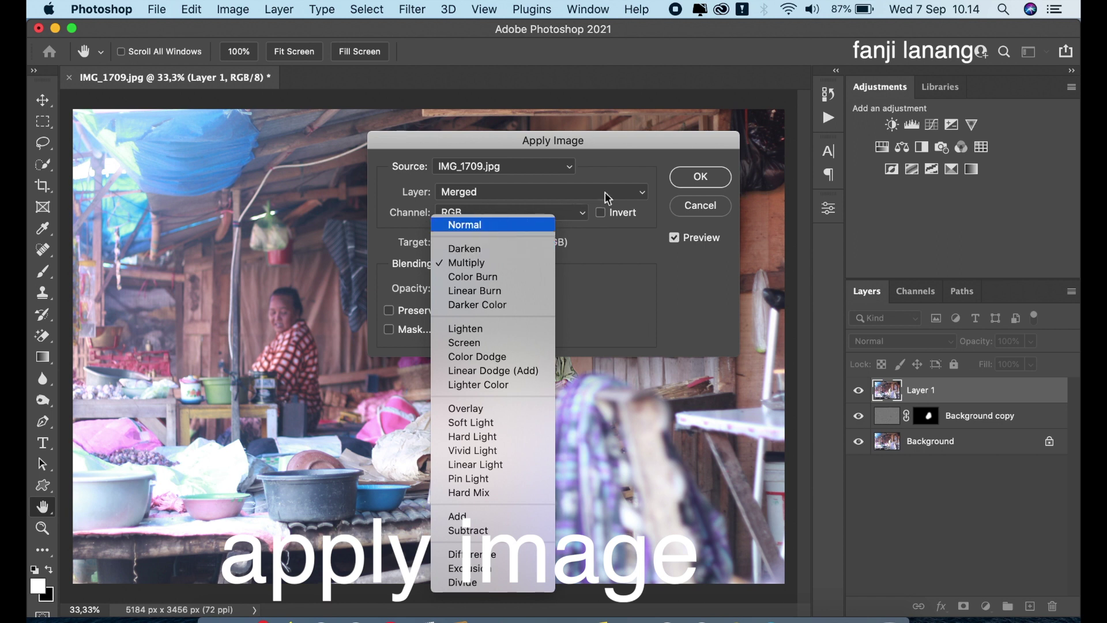
pyautogui.press('Return')
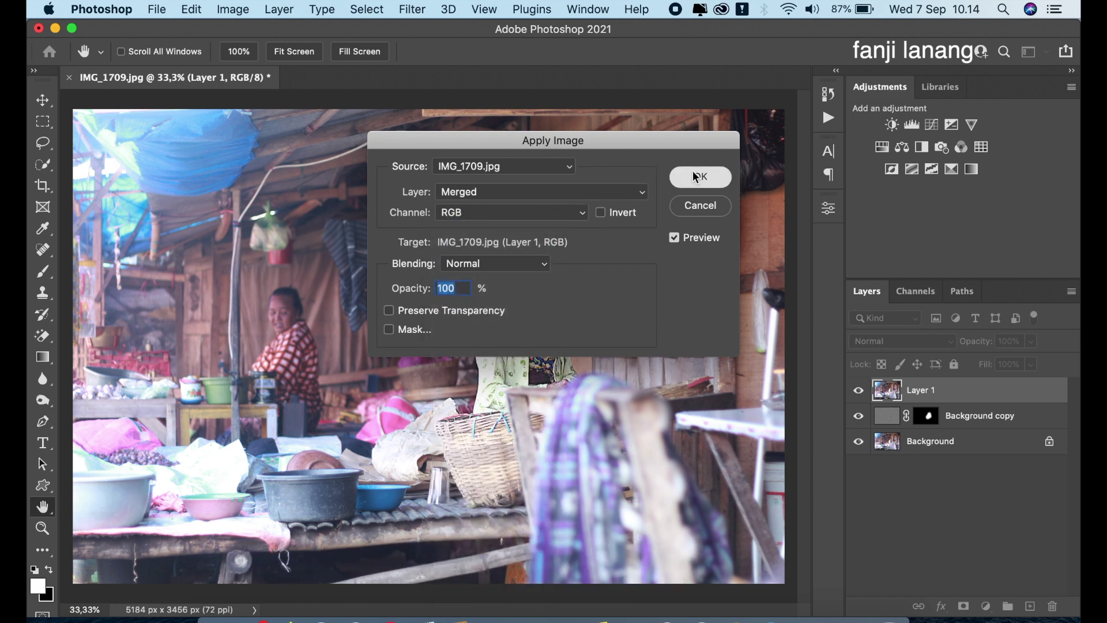
pyautogui.click(696, 177)
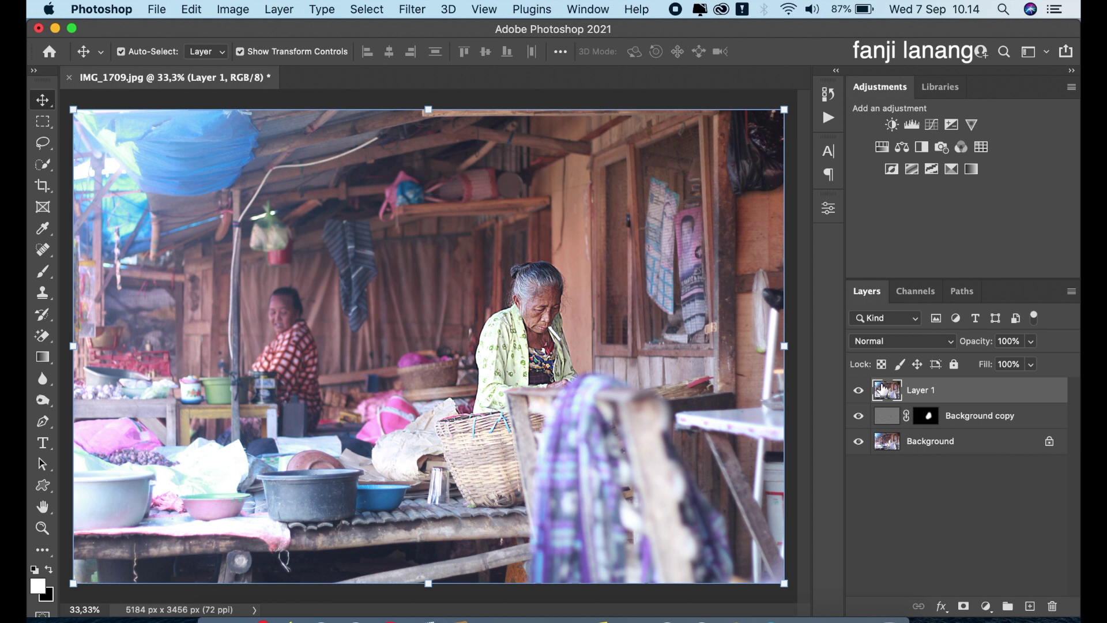
pyautogui.click(233, 9)
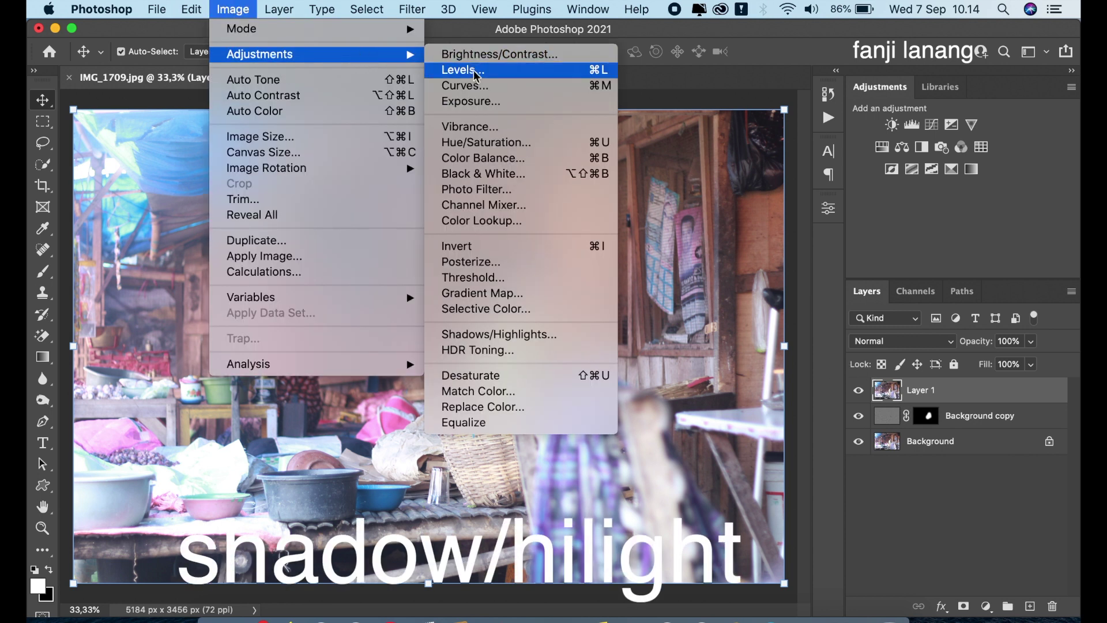
pyautogui.moveTo(260, 53)
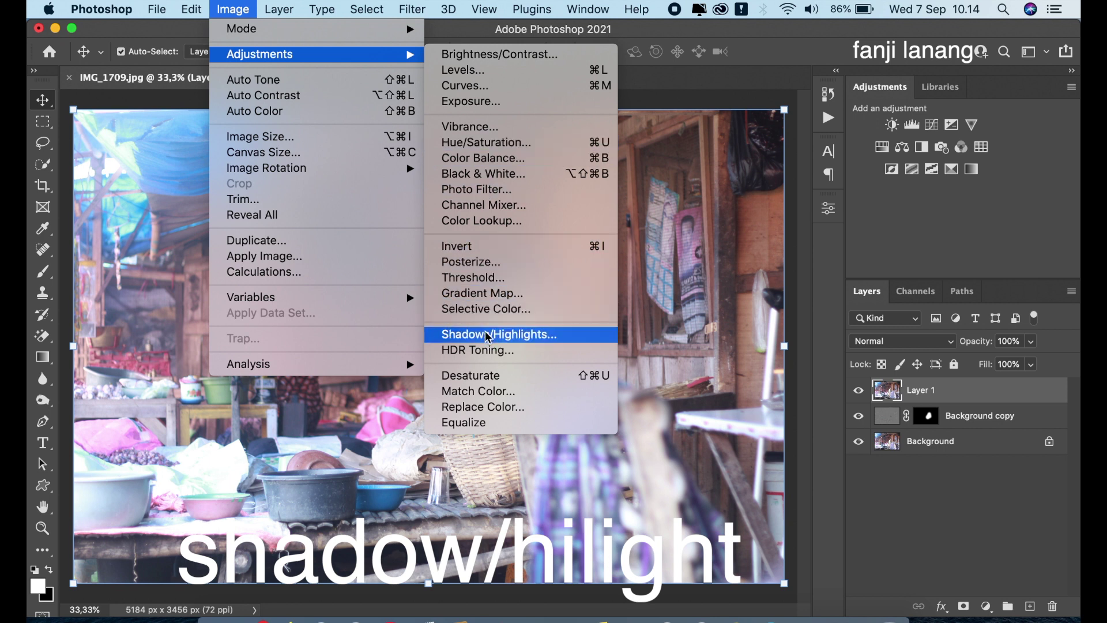
# Set Shadows/Highlights on Layer 1 to Shadows Amount 80% and Highlights Amount 20%
pyautogui.click(469, 334)
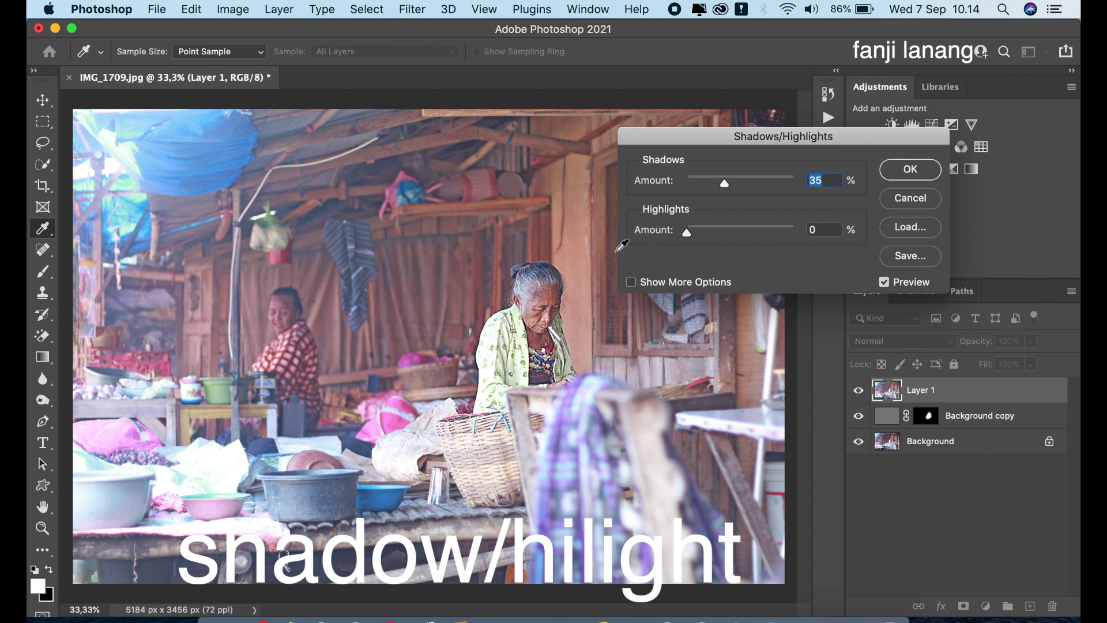
pyautogui.moveTo(725, 183)
pyautogui.mouseDown()
pyautogui.moveTo(688, 188)
pyautogui.moveTo(745, 185)
pyautogui.mouseUp()
pyautogui.click(751, 182)
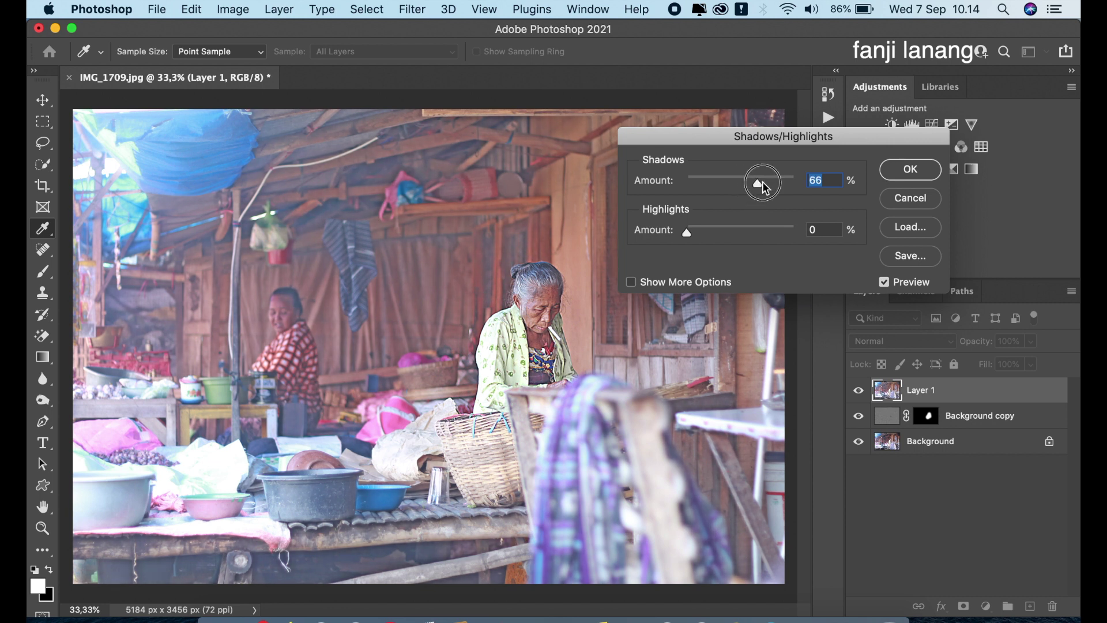
pyautogui.click(762, 182)
pyautogui.click(762, 181)
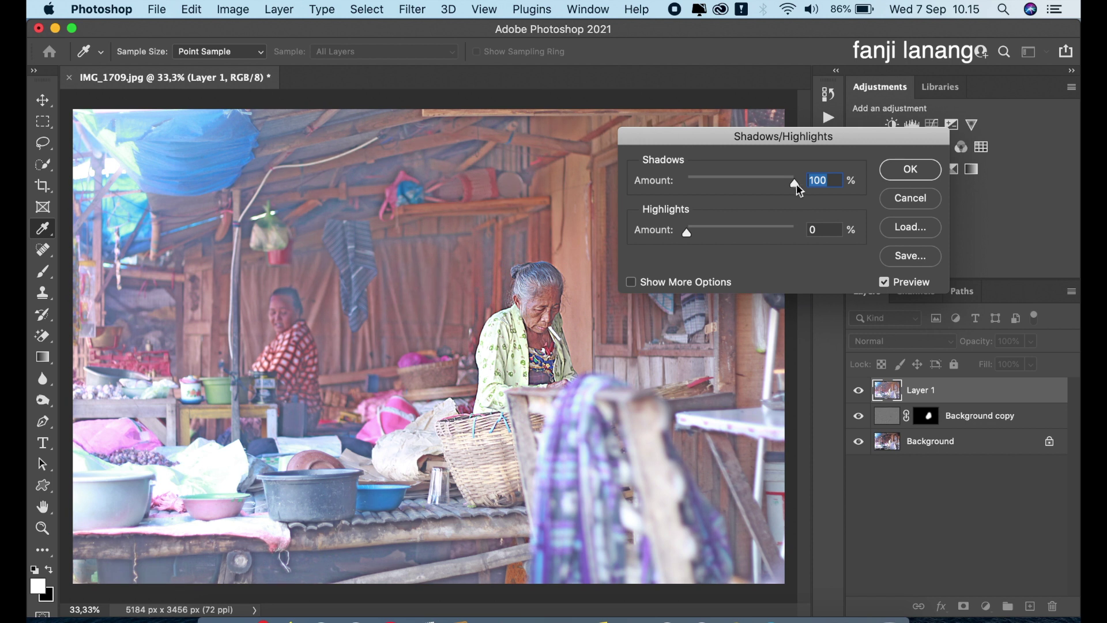
pyautogui.click(773, 184)
pyautogui.moveTo(773, 186); pyautogui.dragTo(774, 188)
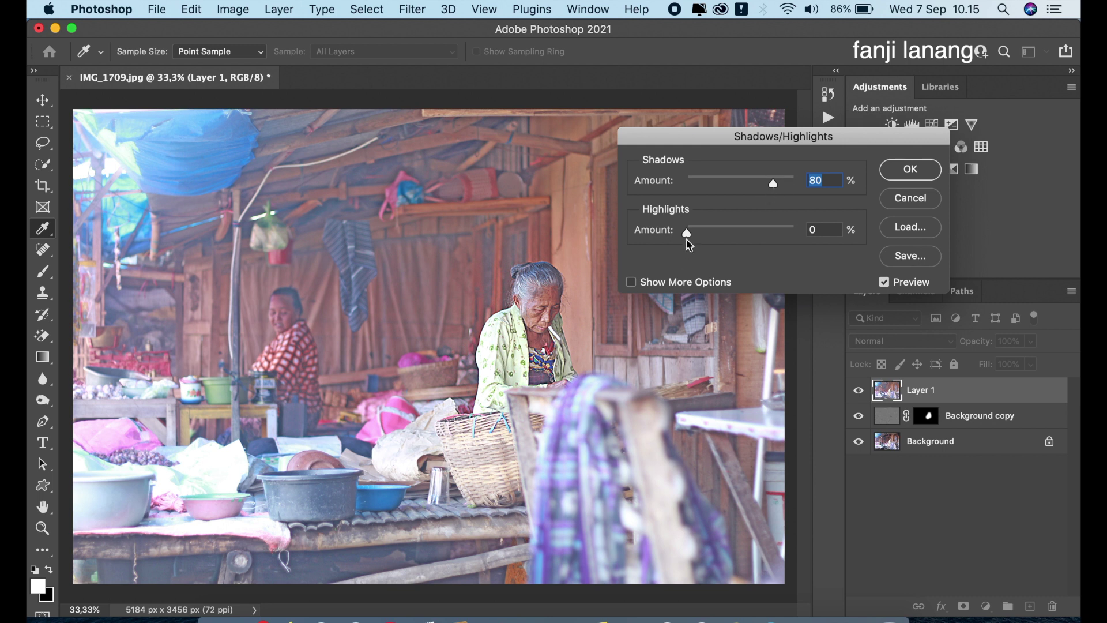
pyautogui.moveTo(712, 242)
pyautogui.mouseDown()
pyautogui.moveTo(797, 251)
pyautogui.moveTo(708, 237)
pyautogui.mouseUp()
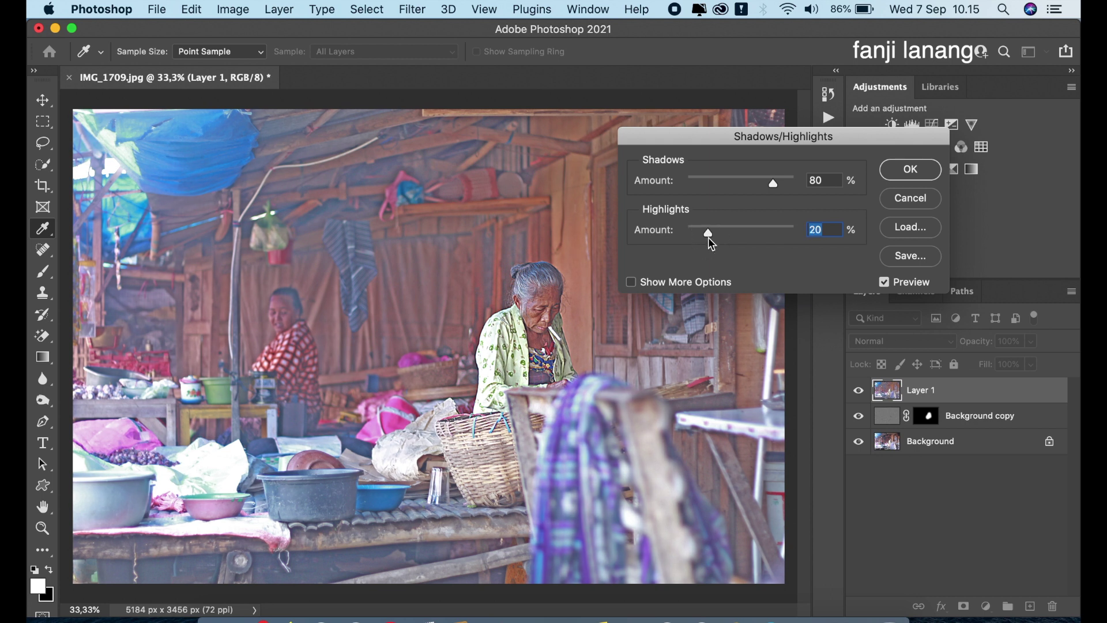
pyautogui.click(901, 171)
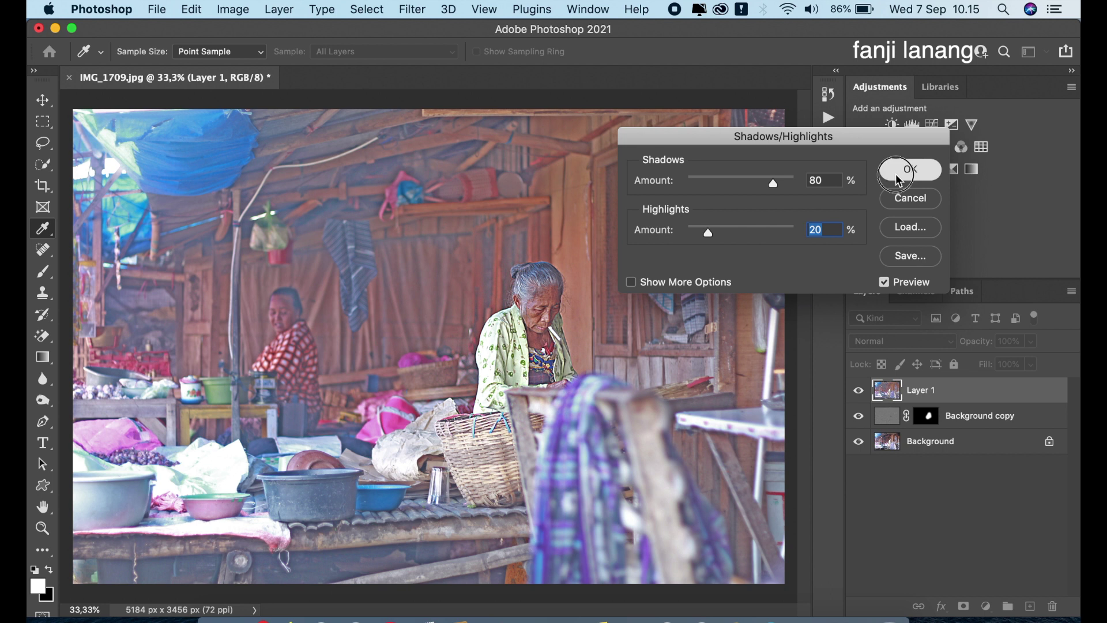
pyautogui.press('v')
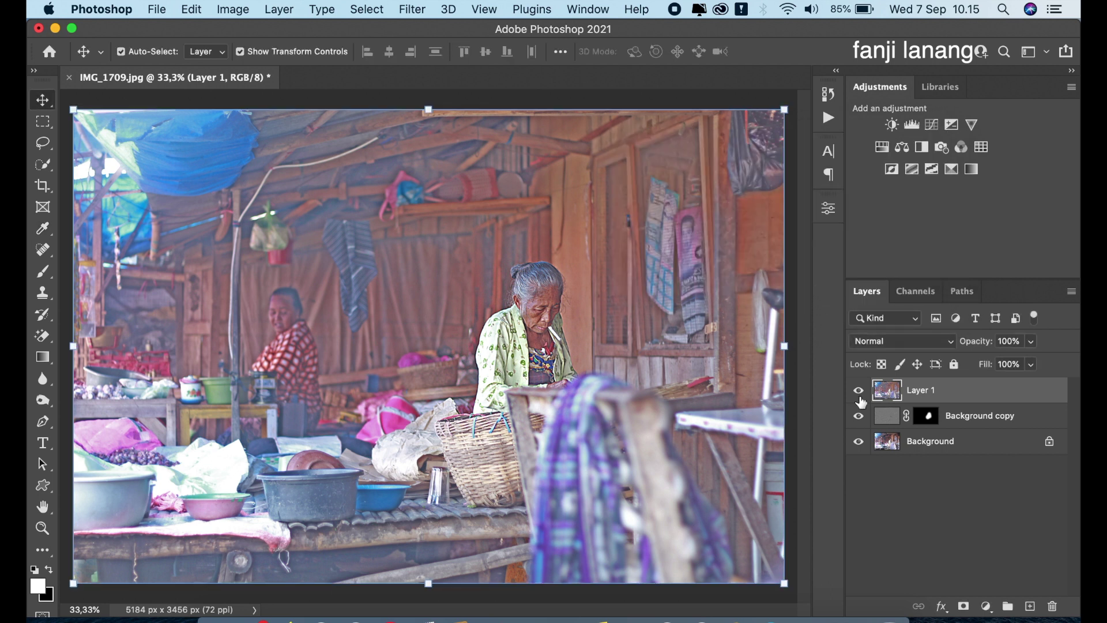
# Duplicate Layer 1 as Layer 1 copy and open the copy in the Camera Raw Filter
pyautogui.click(859, 391)
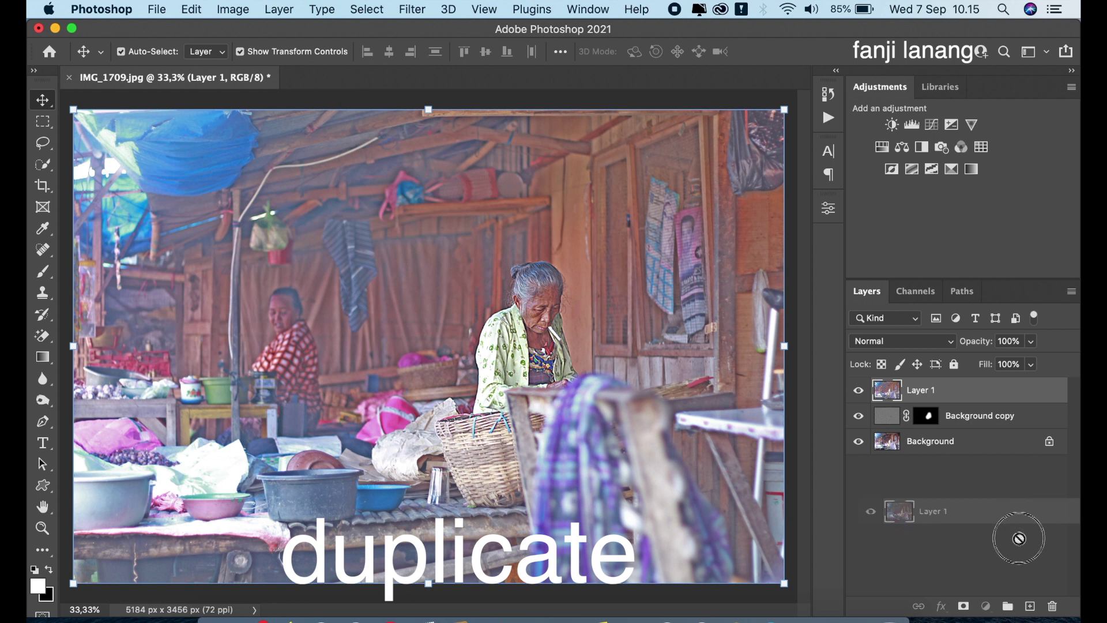
pyautogui.moveTo(963, 395); pyautogui.dragTo(1030, 606)
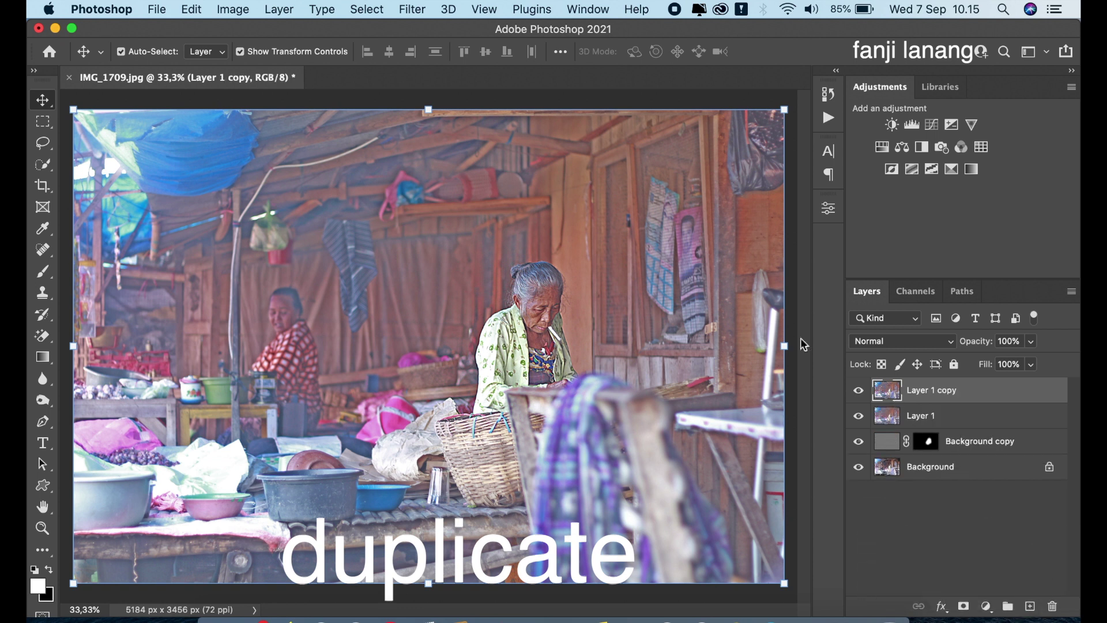
pyautogui.click(412, 9)
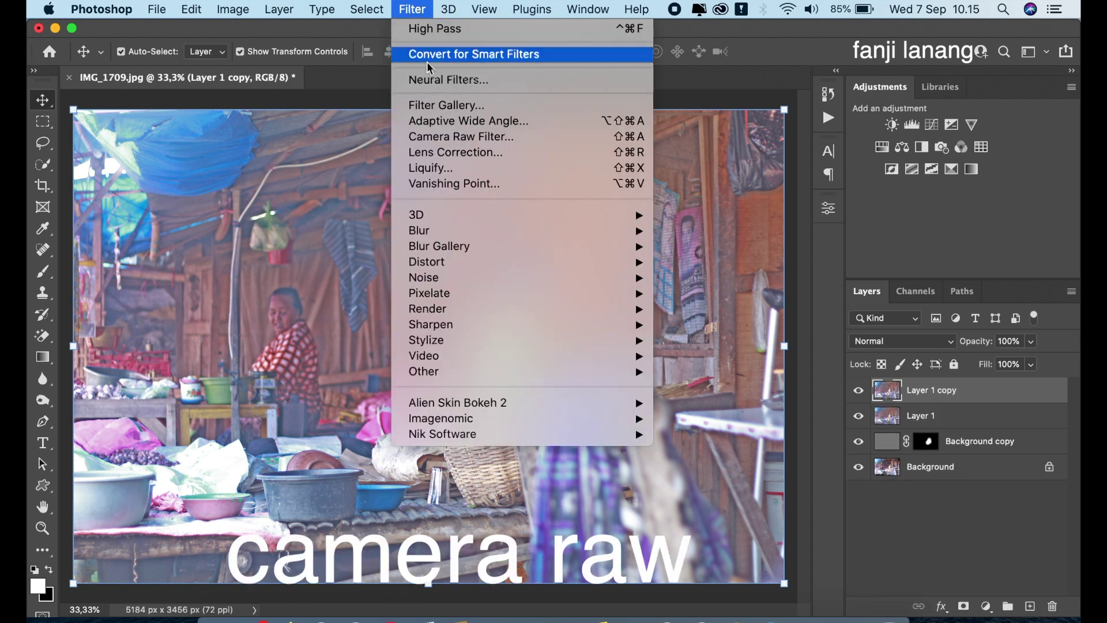
pyautogui.click(449, 136)
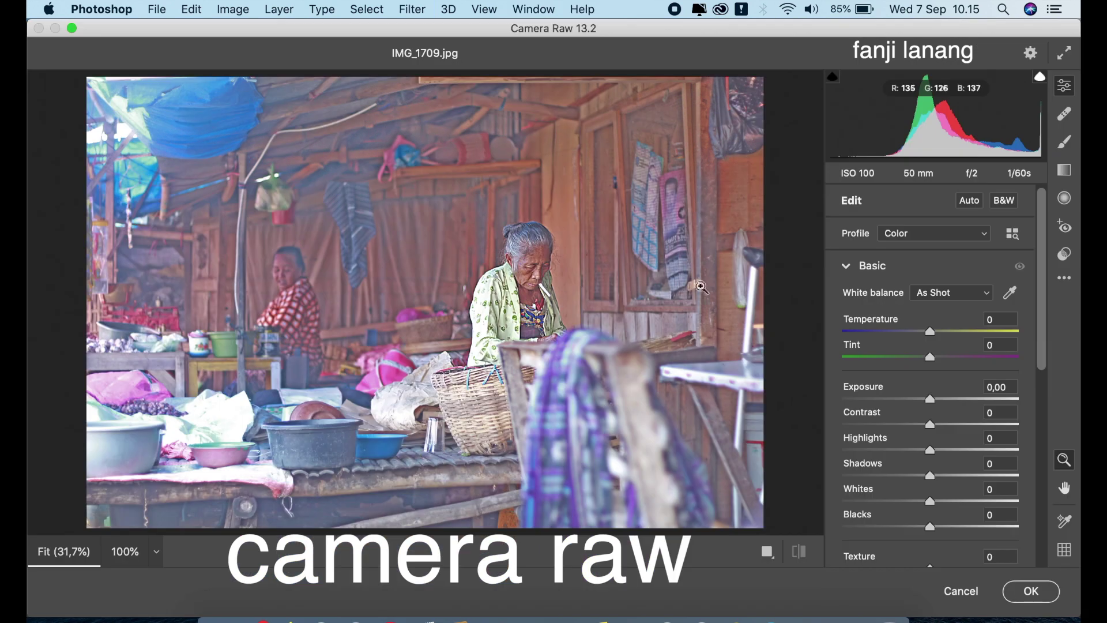
# Set Basic to Temperature +5, Exposure -0,40, Contrast +15, Highlights -100, Shadows +100, Blacks -50
pyautogui.moveTo(942, 334); pyautogui.dragTo(936, 349)
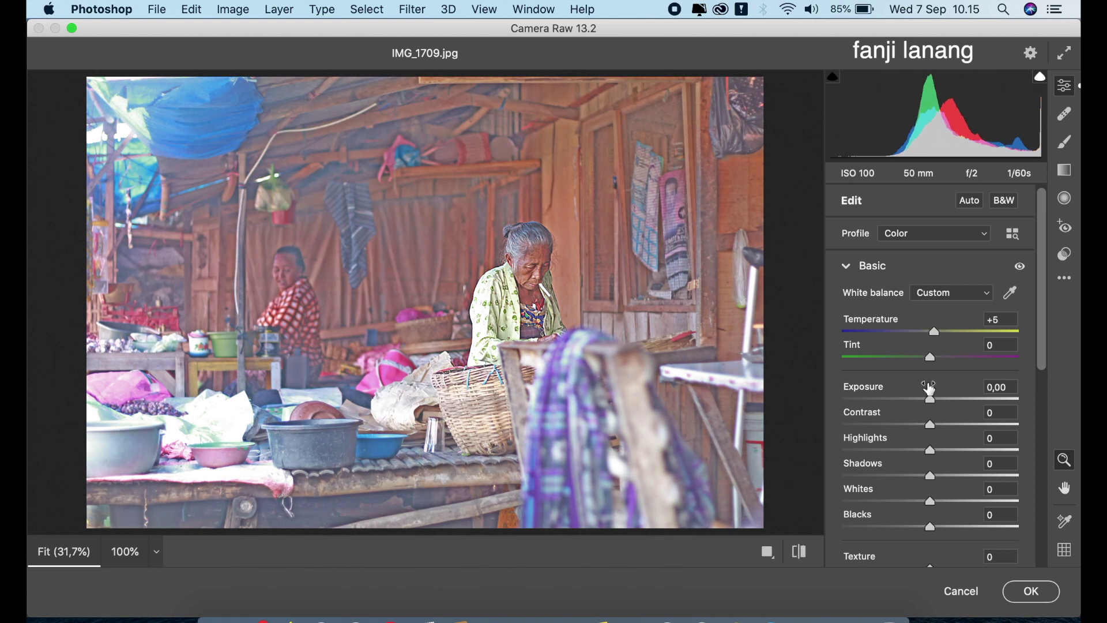
pyautogui.moveTo(930, 399)
pyautogui.mouseDown()
pyautogui.moveTo(920, 404)
pyautogui.moveTo(948, 440)
pyautogui.mouseUp()
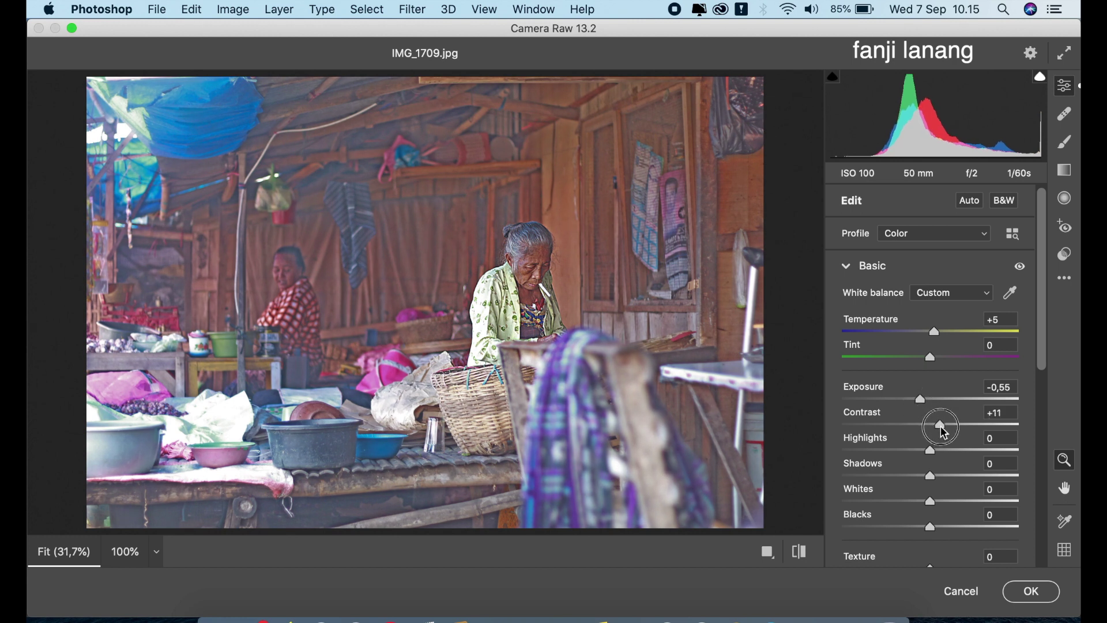
pyautogui.moveTo(921, 399); pyautogui.dragTo(927, 409)
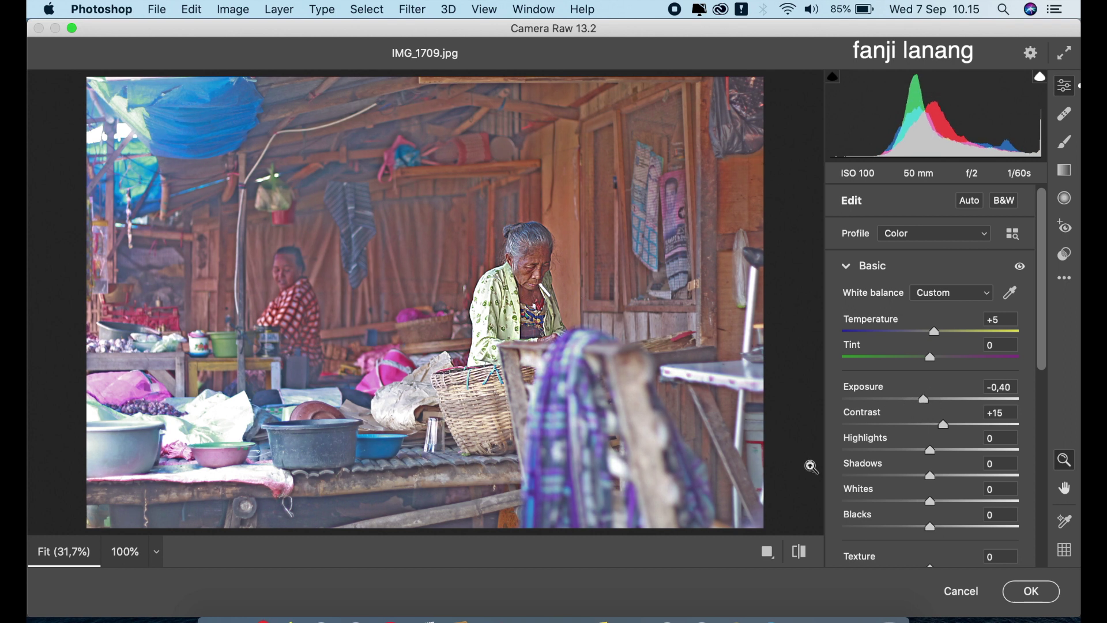
pyautogui.moveTo(897, 452); pyautogui.dragTo(796, 461)
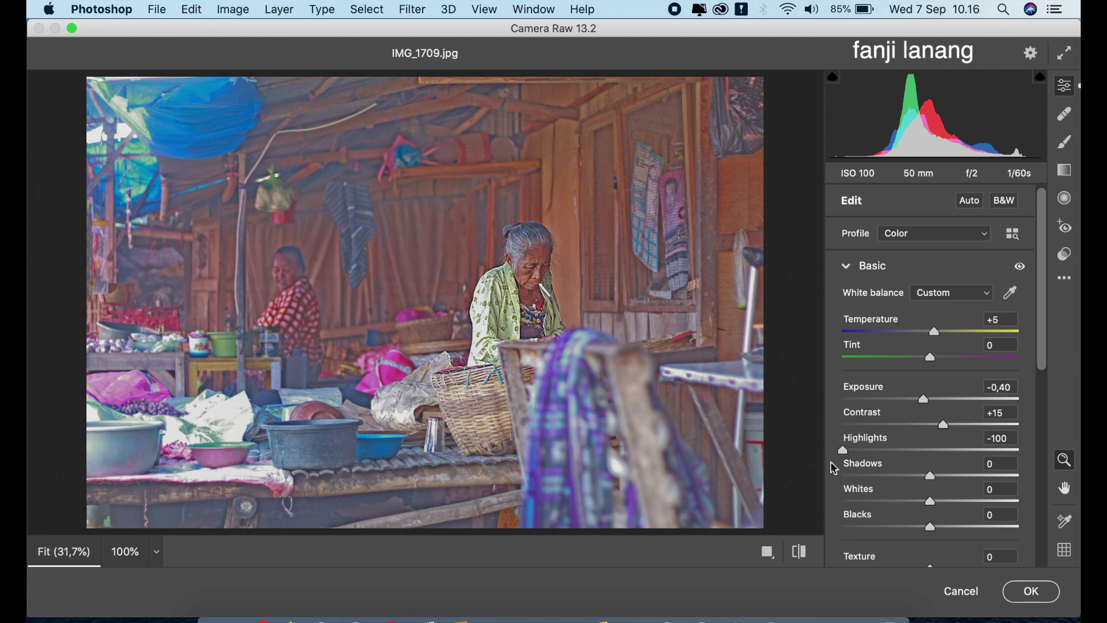
pyautogui.moveTo(930, 476)
pyautogui.mouseDown()
pyautogui.moveTo(1066, 476)
pyautogui.moveTo(1060, 492)
pyautogui.mouseUp()
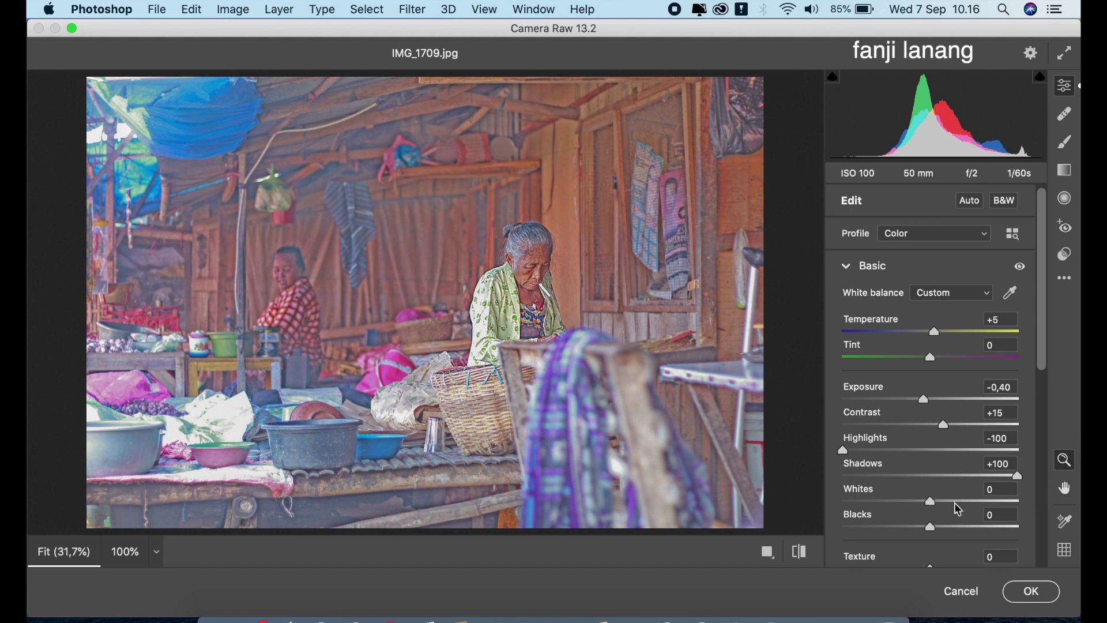
pyautogui.moveTo(930, 527)
pyautogui.mouseDown()
pyautogui.moveTo(863, 529)
pyautogui.moveTo(890, 535)
pyautogui.mouseUp()
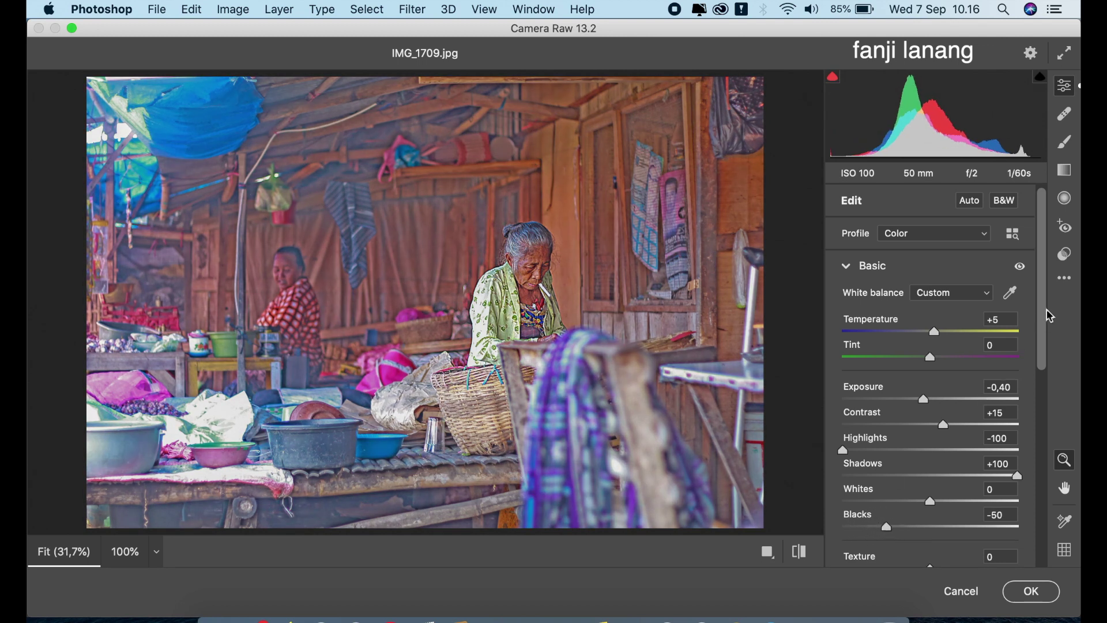
pyautogui.moveTo(1047, 314); pyautogui.dragTo(1044, 388)
# Set Texture +5, Clarity +10, Dehaze +15, Vibrance +15 and Saturation -30 in Camera Raw
pyautogui.moveTo(941, 411); pyautogui.dragTo(944, 427)
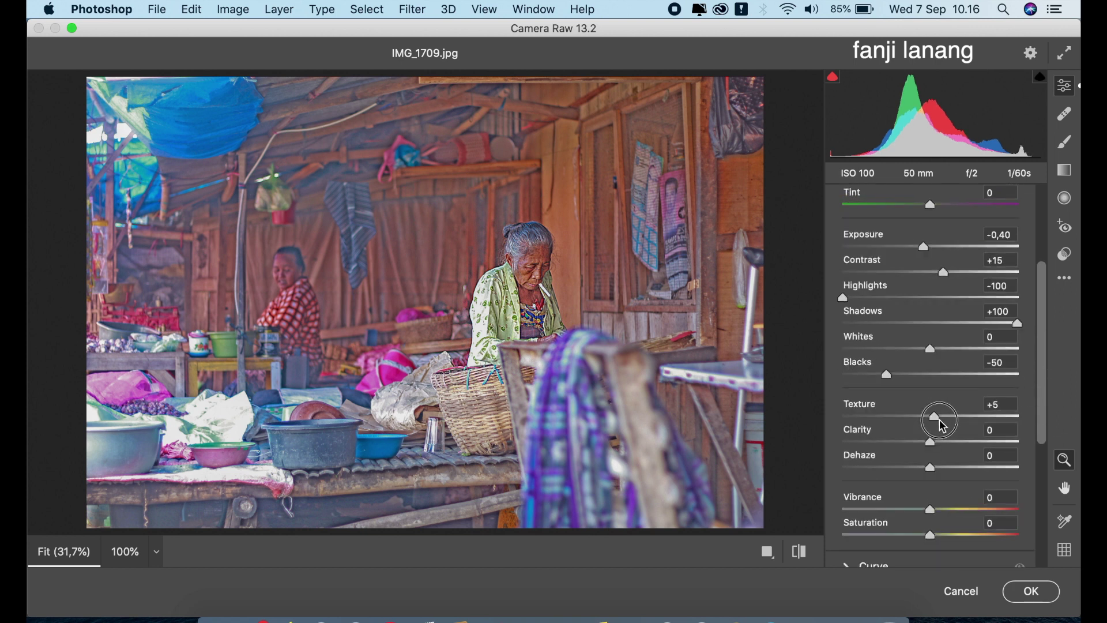
pyautogui.moveTo(940, 443)
pyautogui.mouseDown()
pyautogui.moveTo(915, 468)
pyautogui.moveTo(946, 477)
pyautogui.mouseUp()
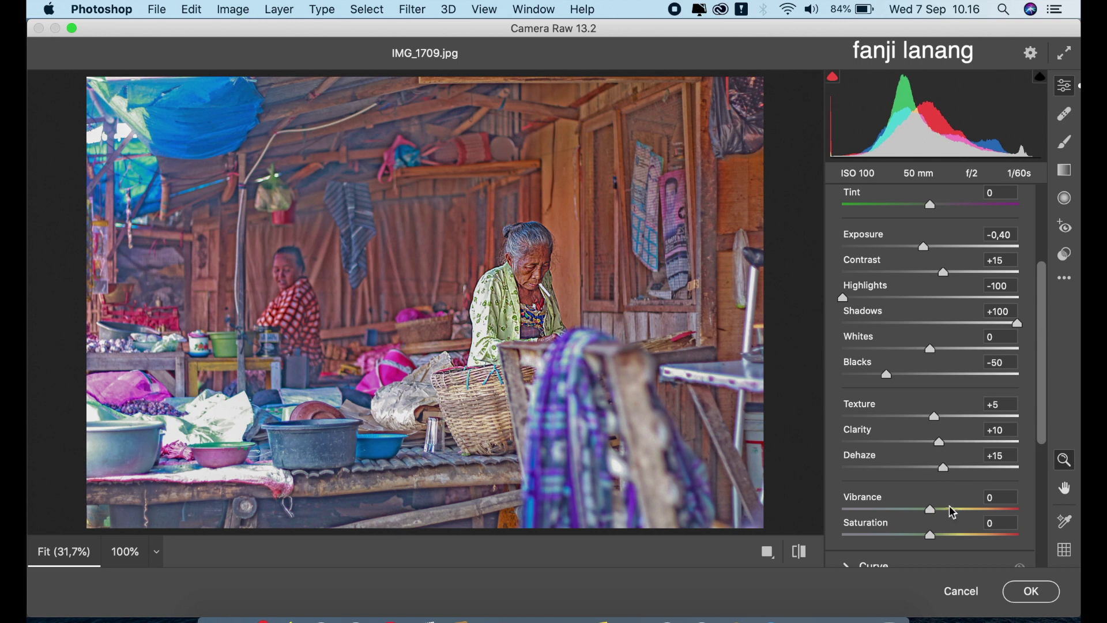
pyautogui.moveTo(941, 511); pyautogui.dragTo(908, 541)
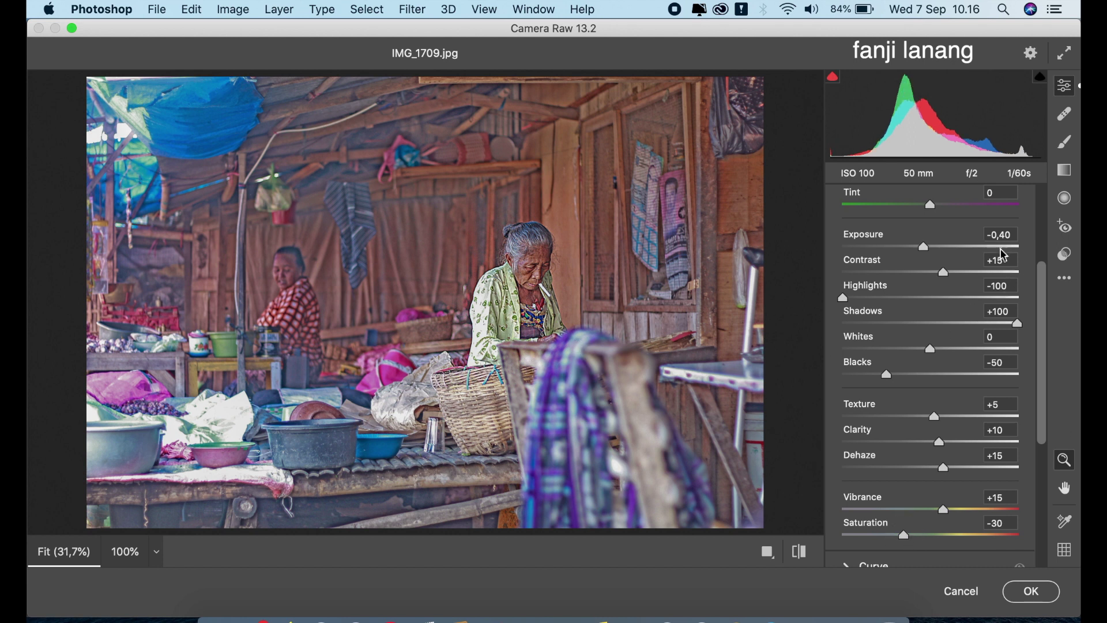
pyautogui.scroll(3, 1033, 222)
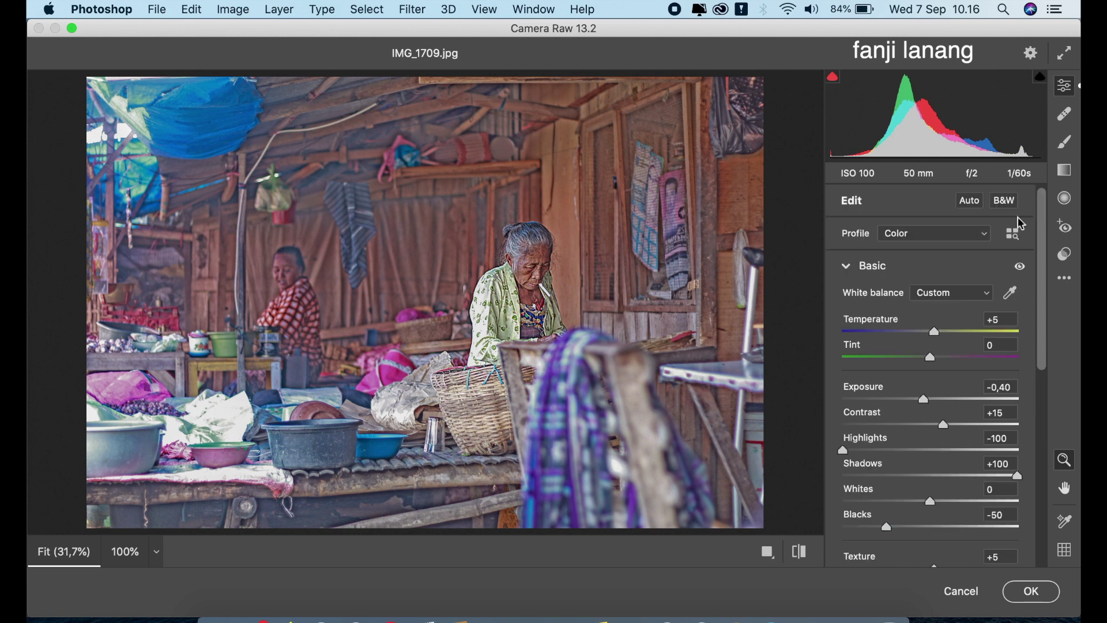
# In Calibration, set Red Primary Hue +30, Green Primary Hue +50 and Blue Primary Hue -25
pyautogui.click(846, 267)
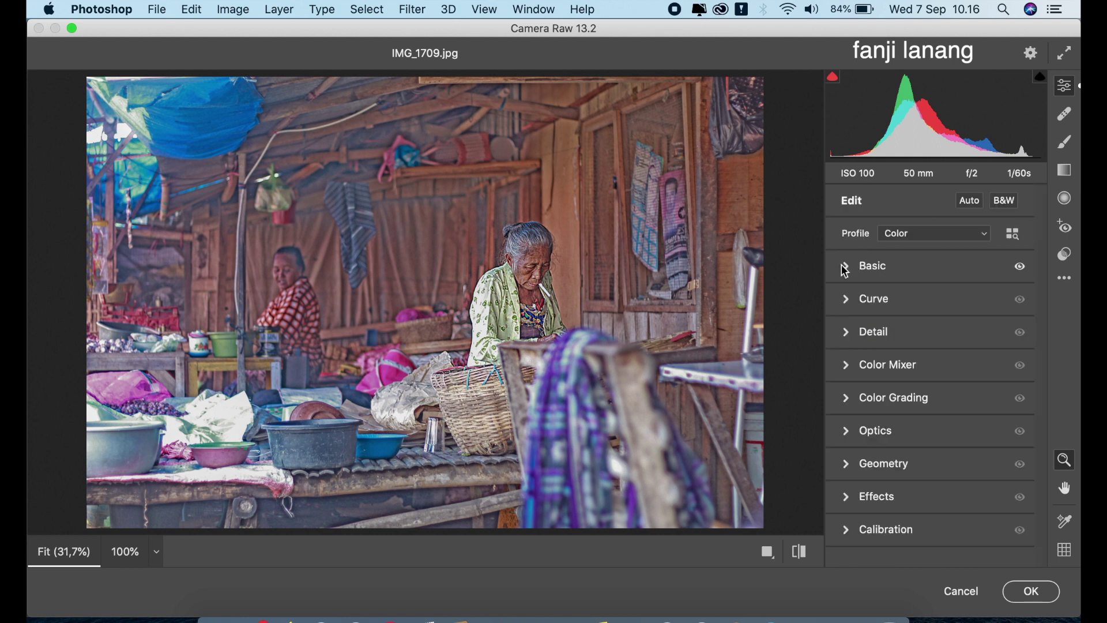
pyautogui.click(846, 531)
pyautogui.click(949, 370)
pyautogui.moveTo(949, 370); pyautogui.dragTo(957, 371)
pyautogui.moveTo(957, 447); pyautogui.dragTo(974, 455)
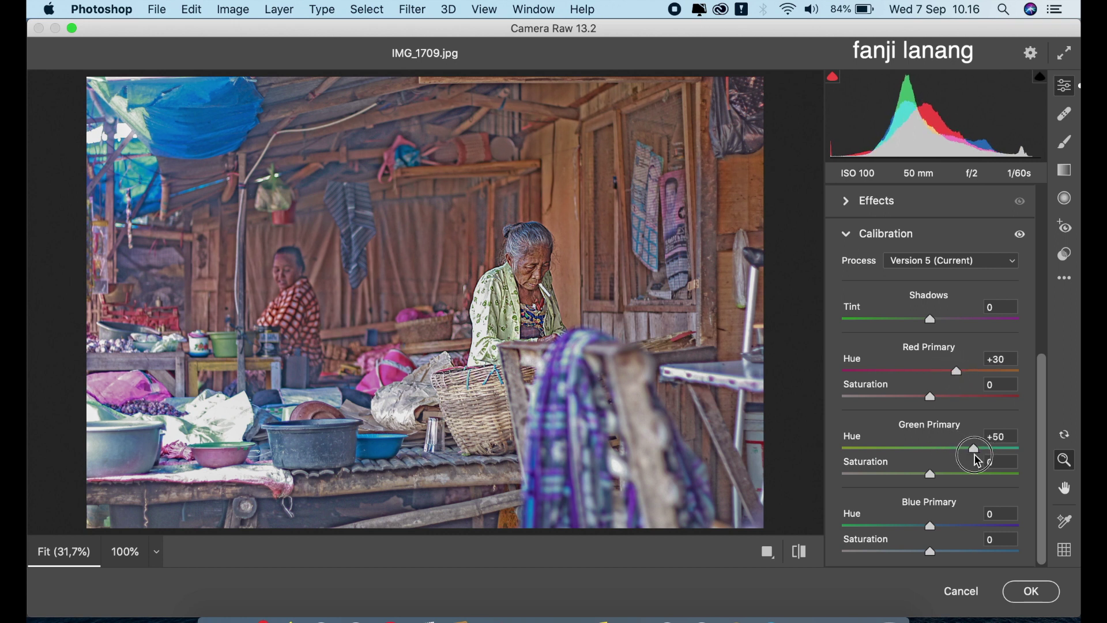
pyautogui.click(910, 522)
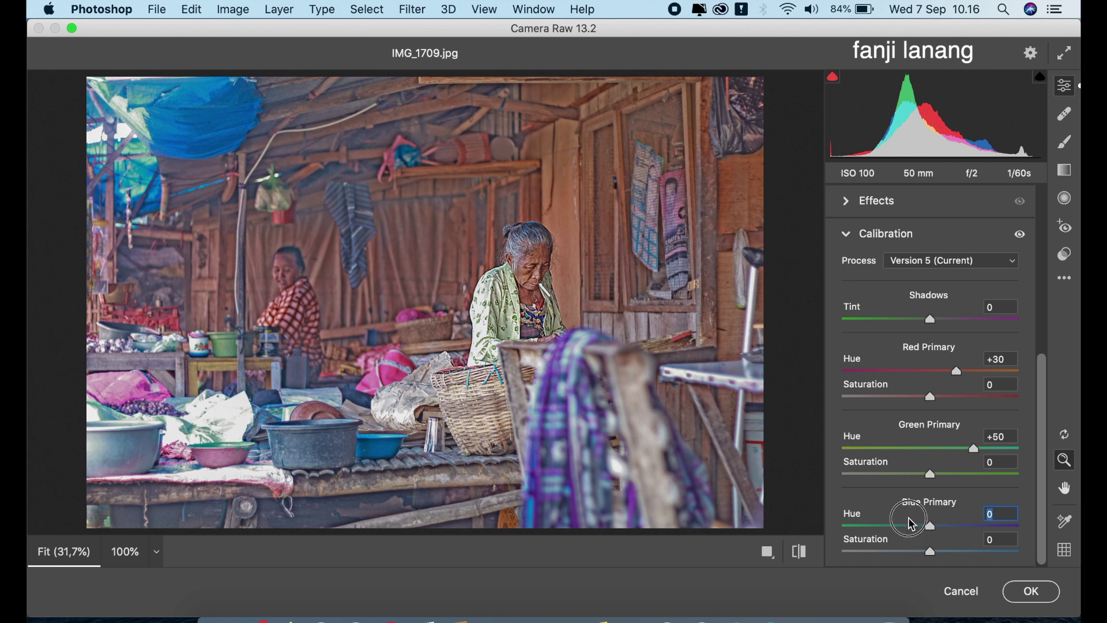
pyautogui.click(903, 526)
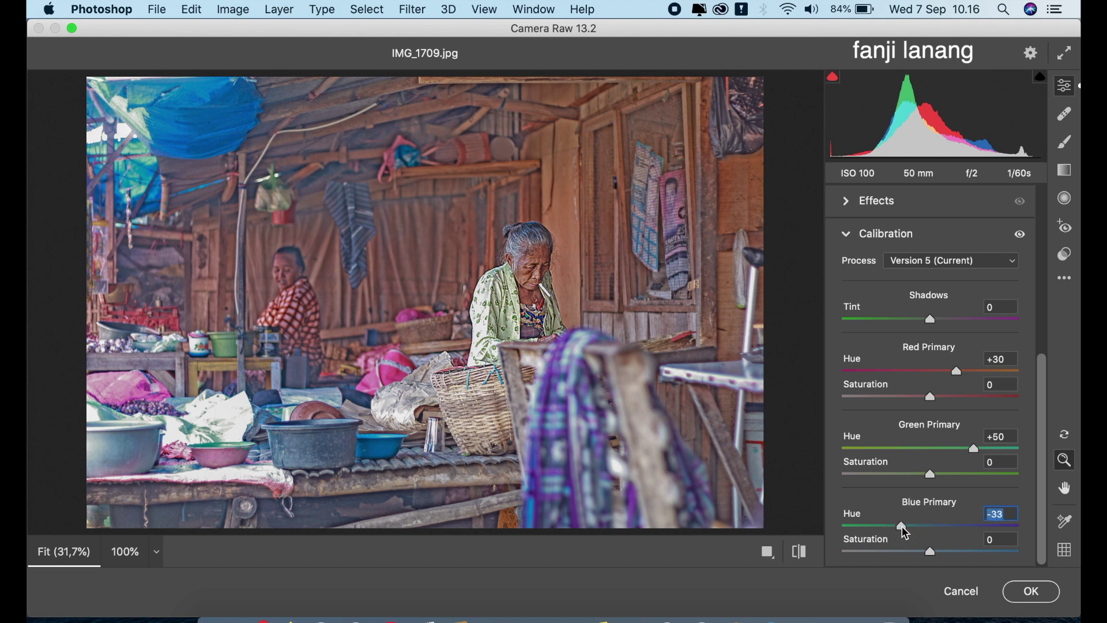
pyautogui.moveTo(902, 527); pyautogui.dragTo(908, 528)
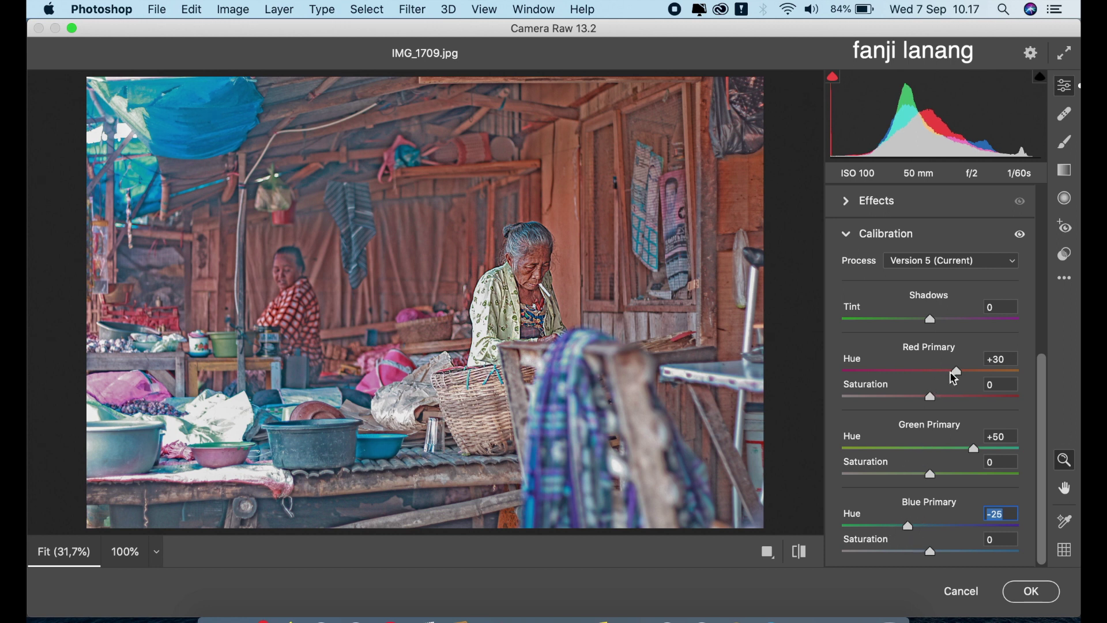
pyautogui.click(846, 234)
# Darken the photo's top with a graduated filter: Exposure -0,50, Contrast +18, Shadows +100
pyautogui.click(1065, 169)
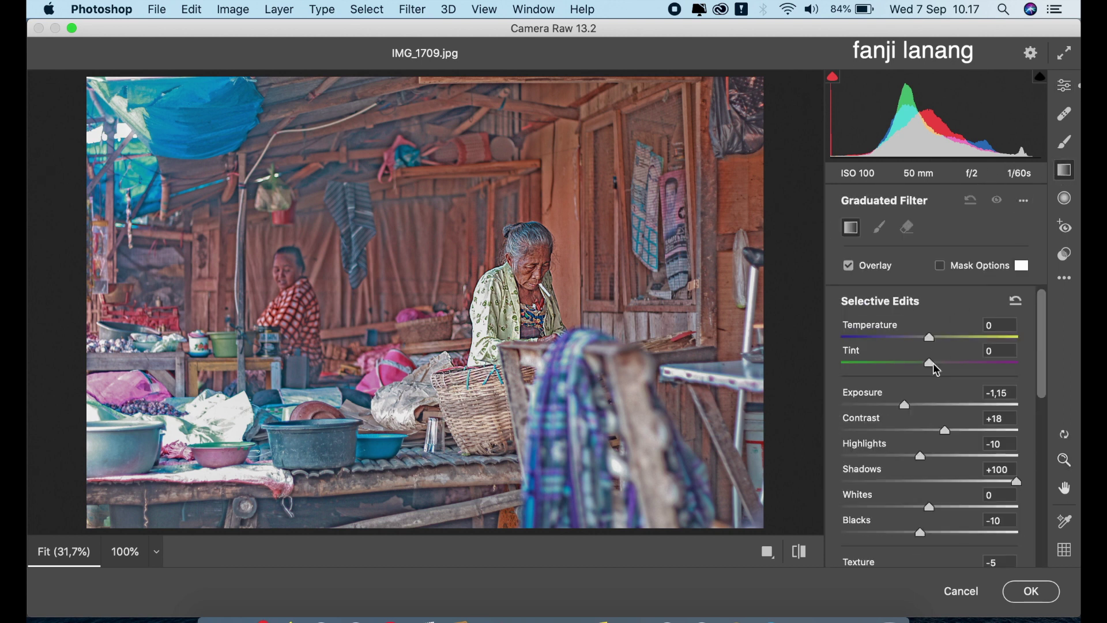
pyautogui.moveTo(909, 403); pyautogui.dragTo(911, 420)
pyautogui.moveTo(486, 531); pyautogui.dragTo(491, 306)
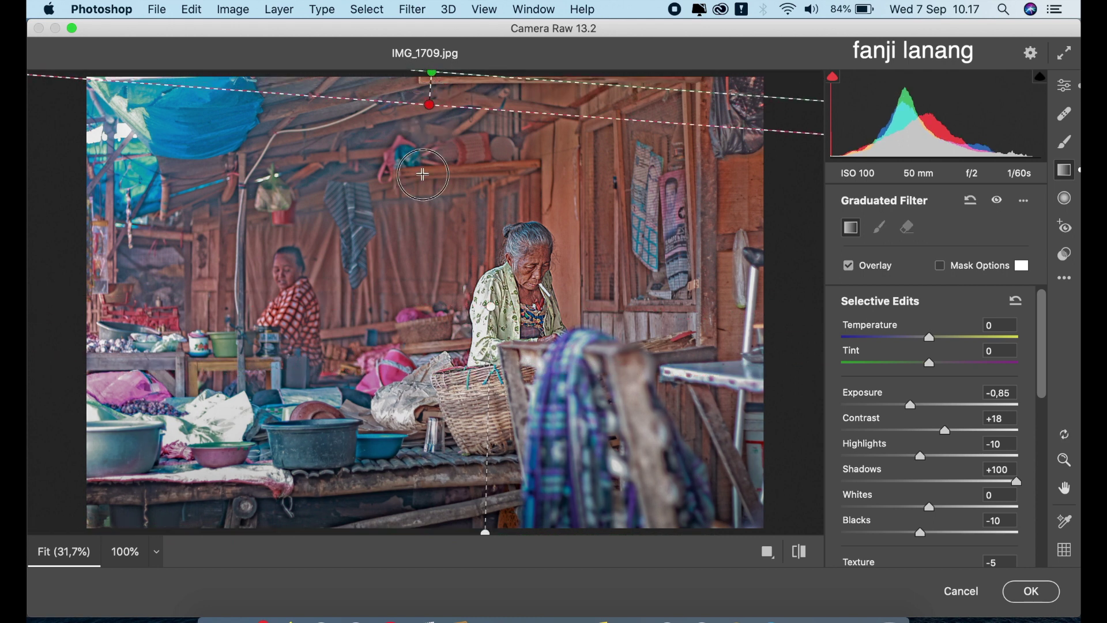
pyautogui.moveTo(432, 71); pyautogui.dragTo(430, 238)
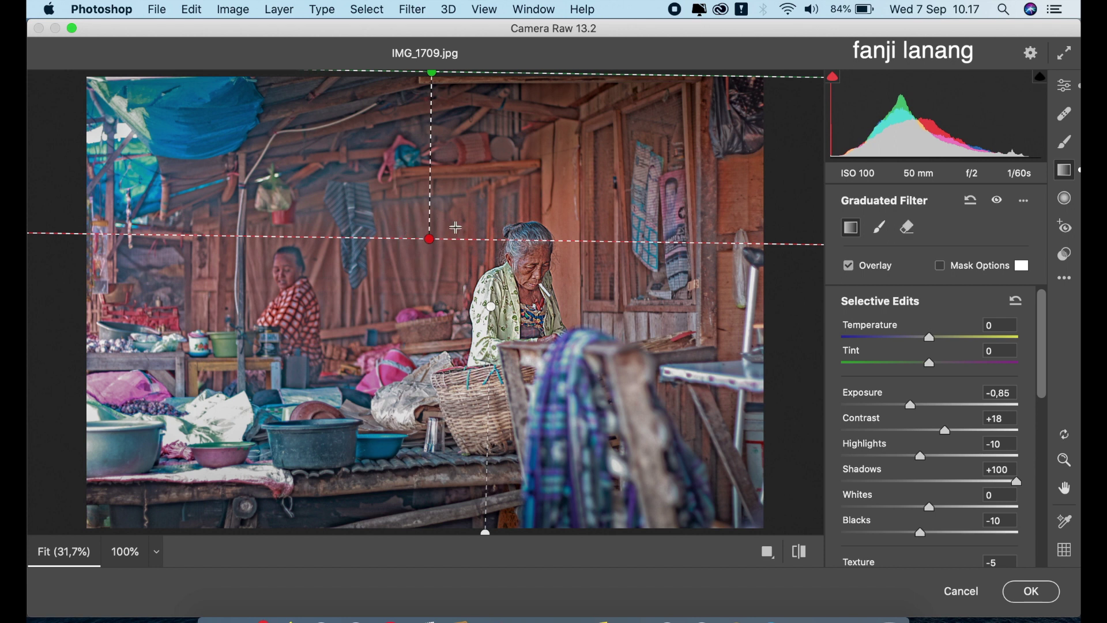
pyautogui.moveTo(911, 404); pyautogui.dragTo(924, 414)
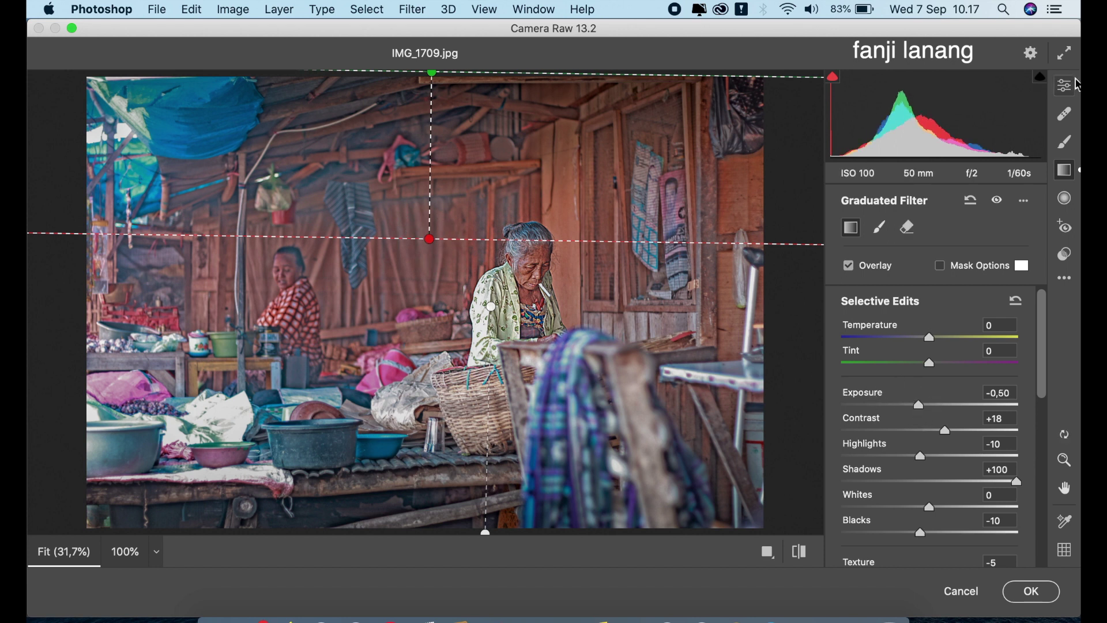
pyautogui.click(1073, 87)
# Compare the edit against its default look in Before/After, then apply the Camera Raw Filter to Layer 1 copy
pyautogui.click(799, 554)
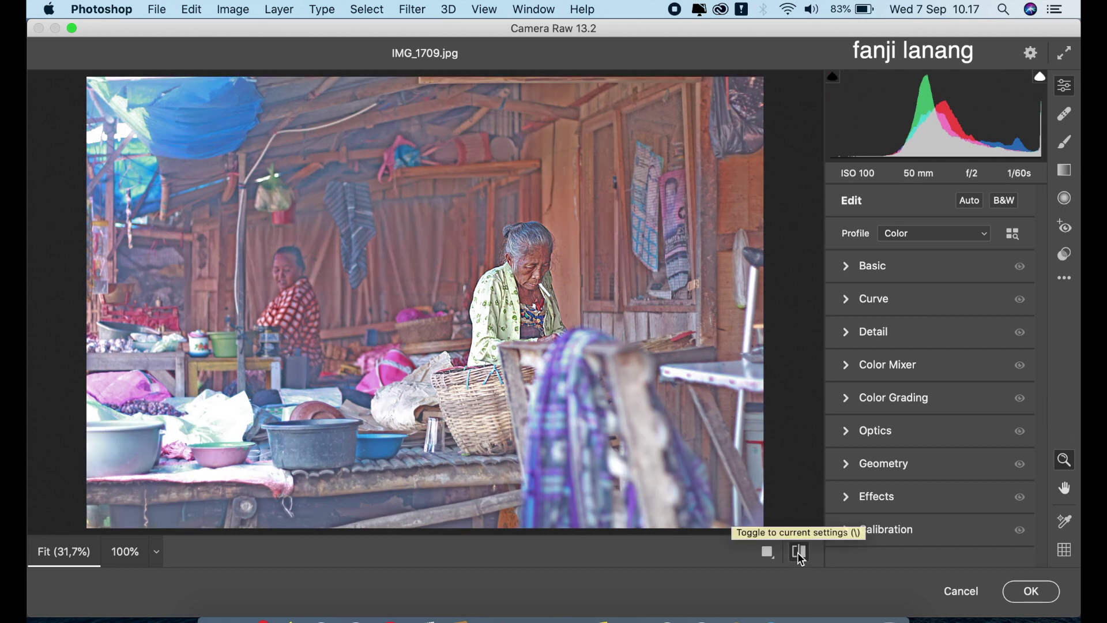
pyautogui.click(801, 557)
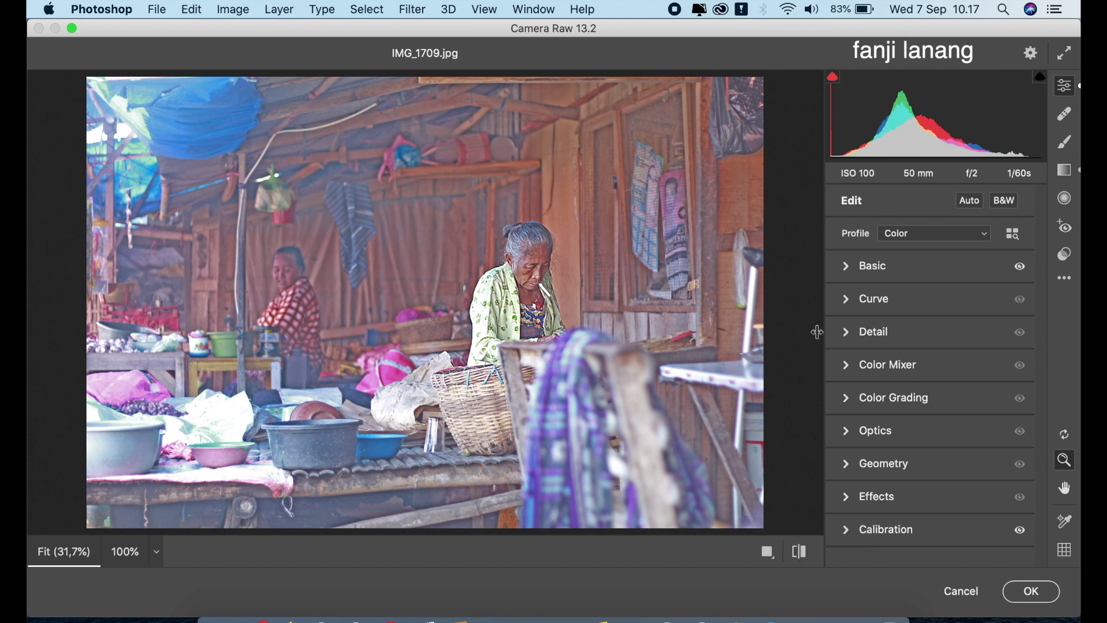
pyautogui.press('\\')
pyautogui.click(1035, 595)
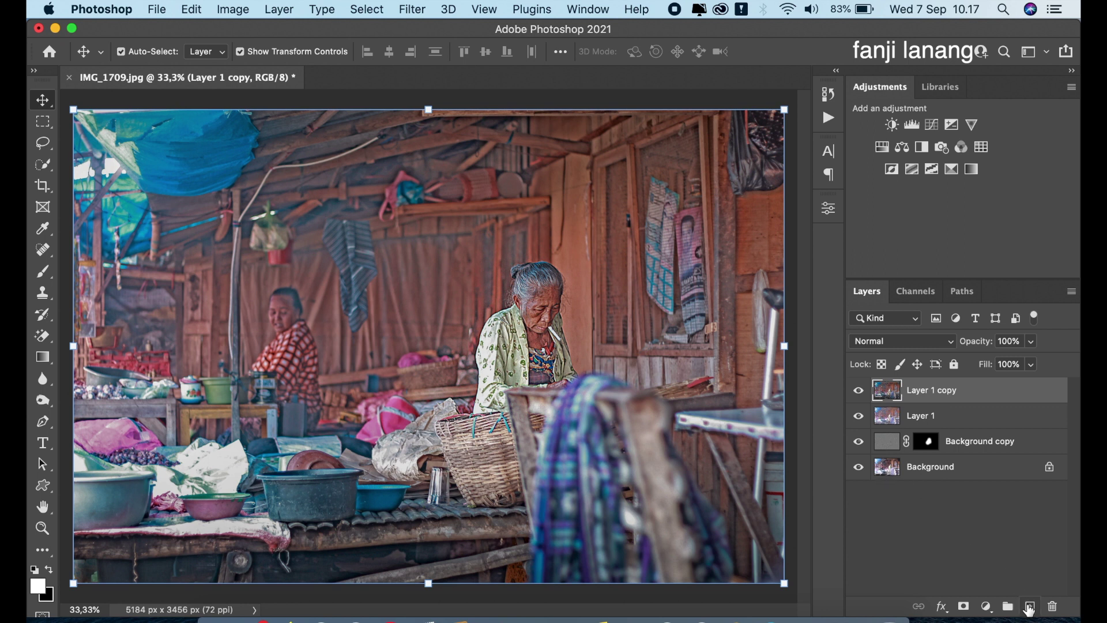
# Hide and reshow Layer 1 copy, Layer 1 and Background copy, then add empty Layer 2
pyautogui.click(859, 391)
pyautogui.click(859, 416)
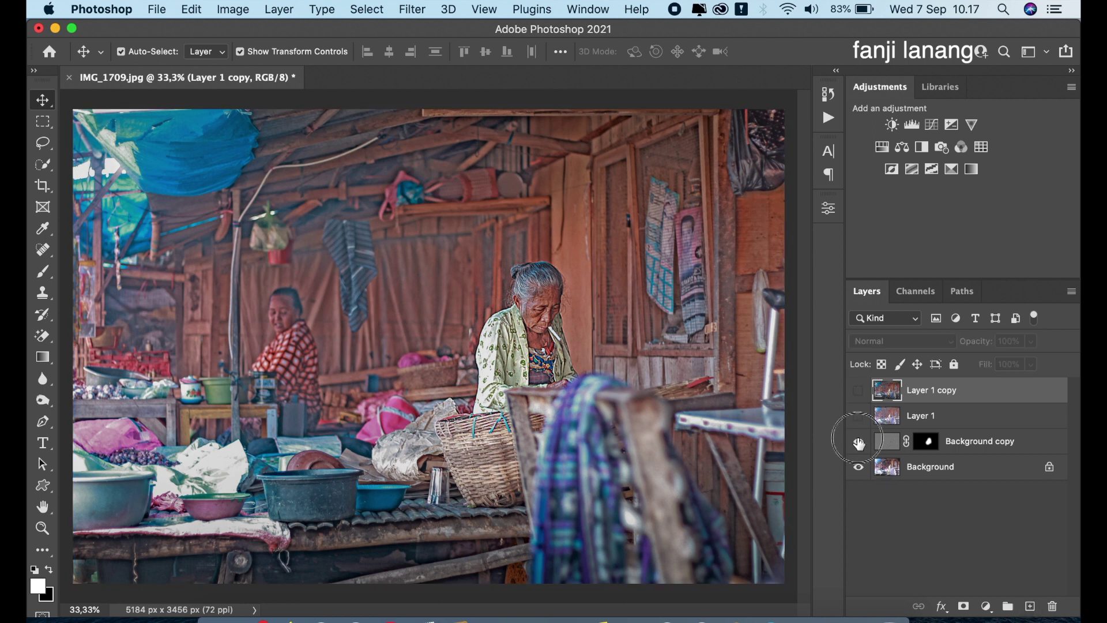
pyautogui.click(859, 441)
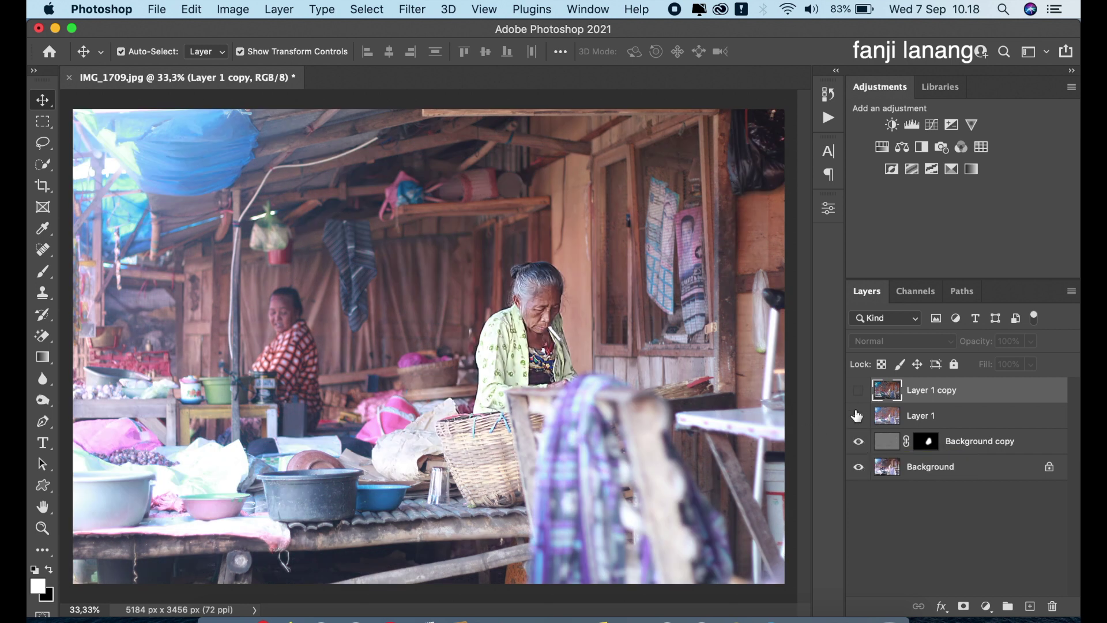
pyautogui.click(858, 416)
pyautogui.click(858, 392)
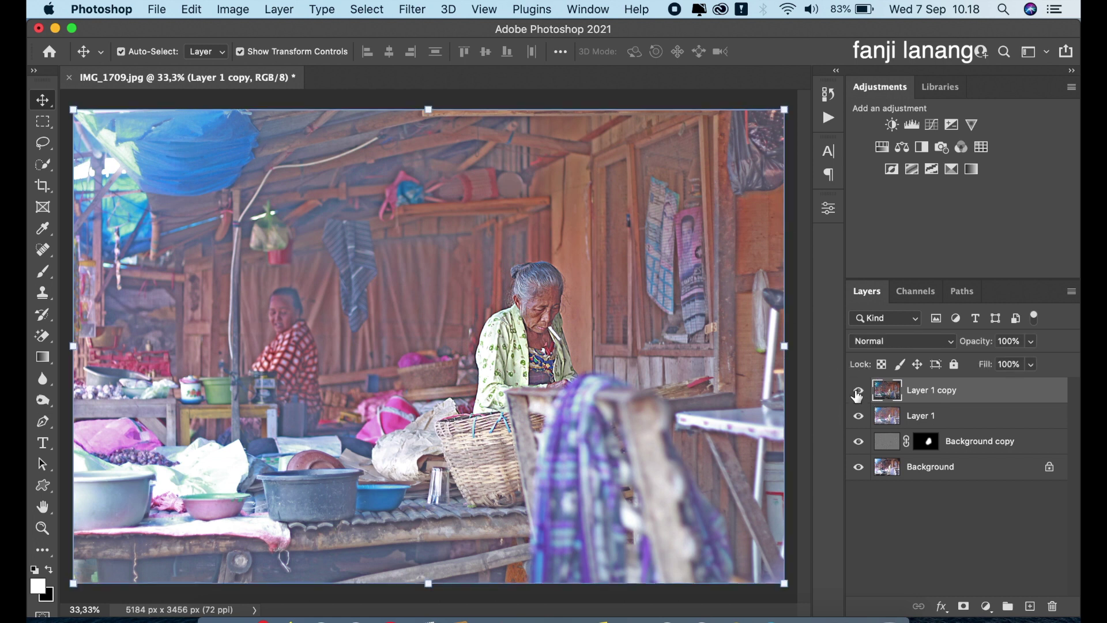
pyautogui.click(857, 392)
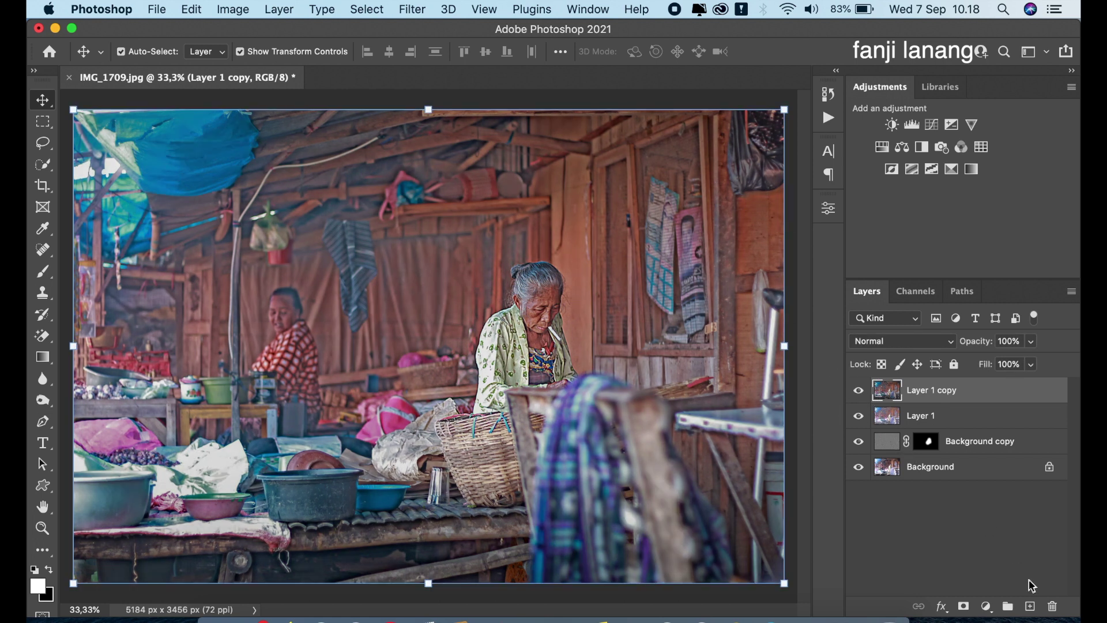
pyautogui.click(1031, 606)
# Stamp a white signature watermark at the bottom-left using the signature brush preset, reduced in size
pyautogui.click(48, 277)
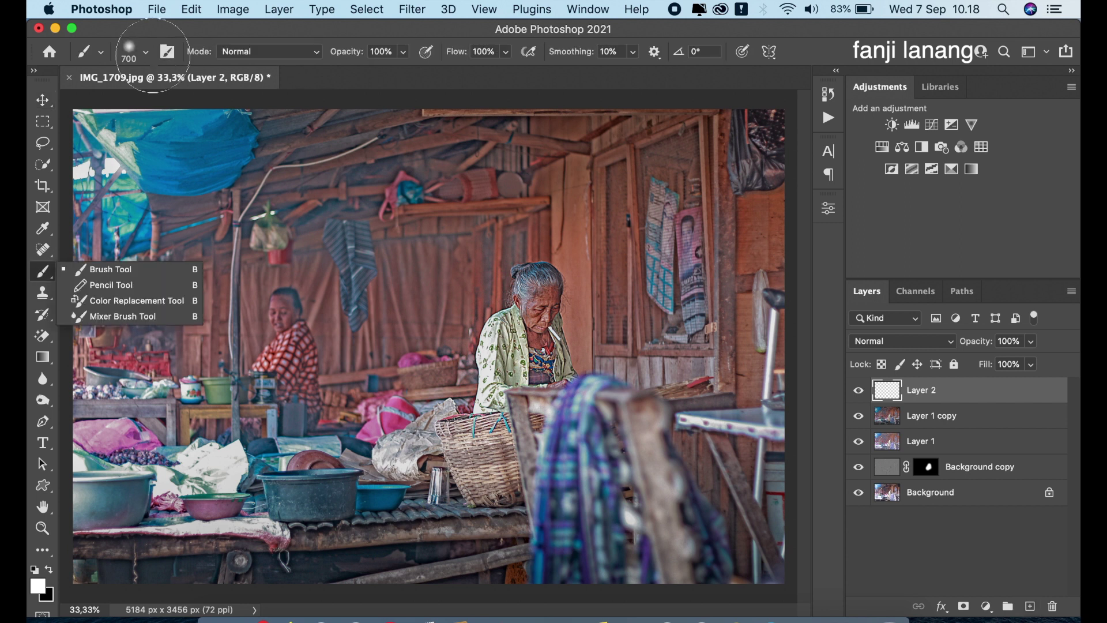
pyautogui.click(146, 52)
pyautogui.click(87, 202)
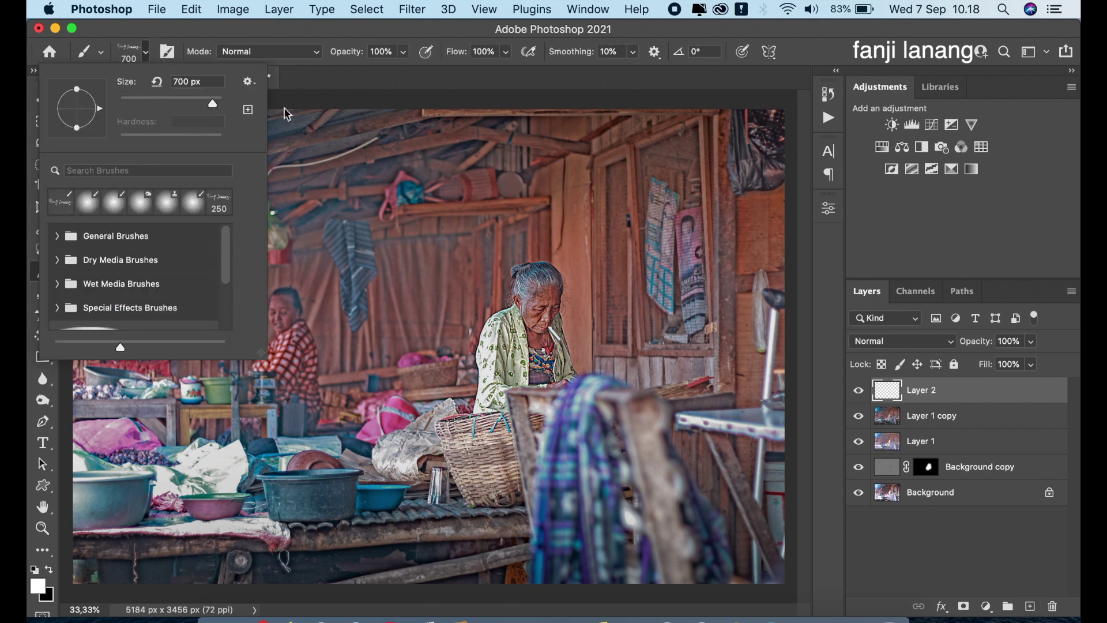
pyautogui.click(383, 83)
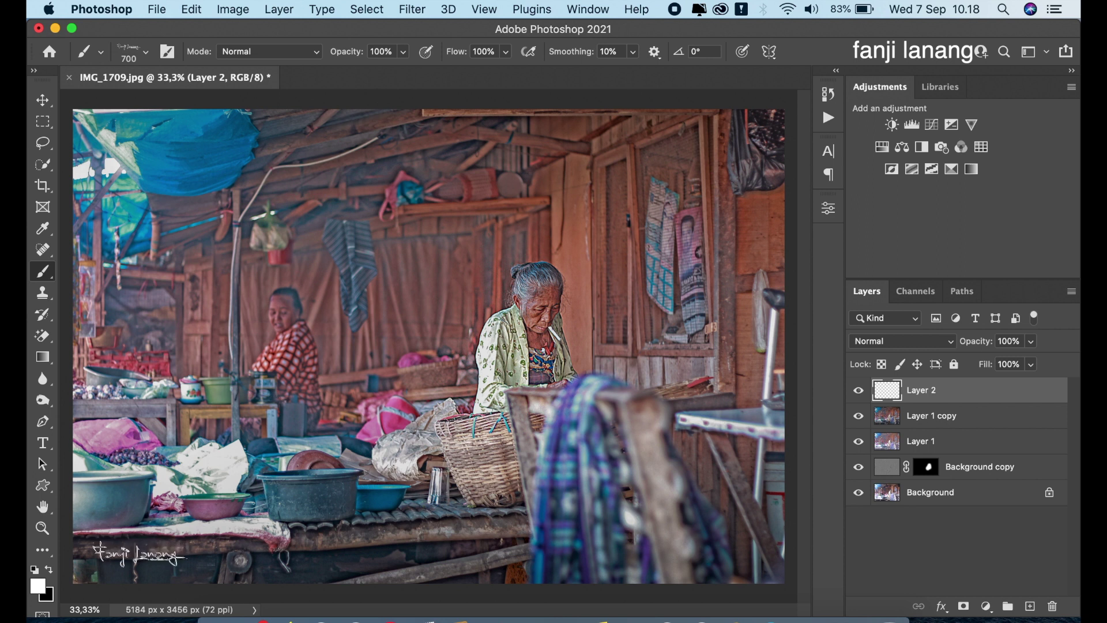
pyautogui.press('[')
pyautogui.press('[')
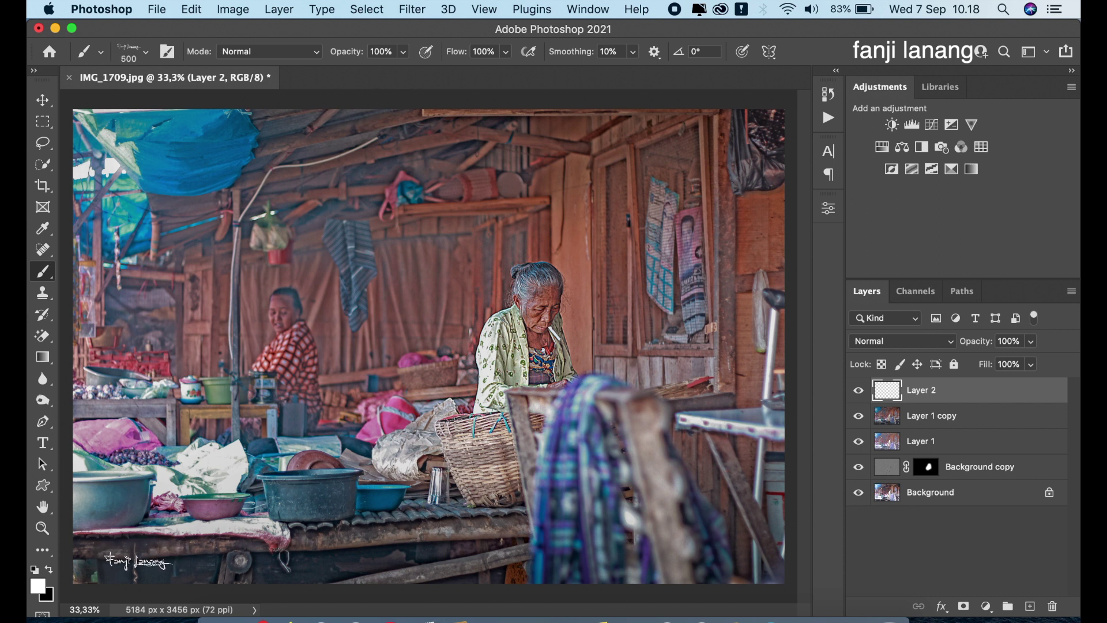
pyautogui.click(129, 548)
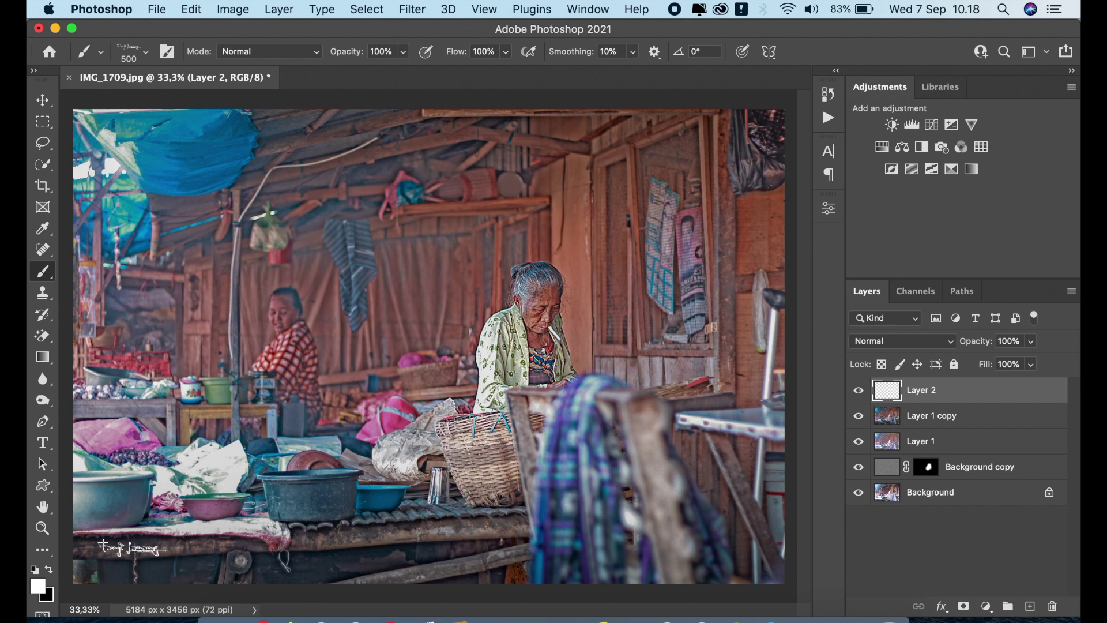